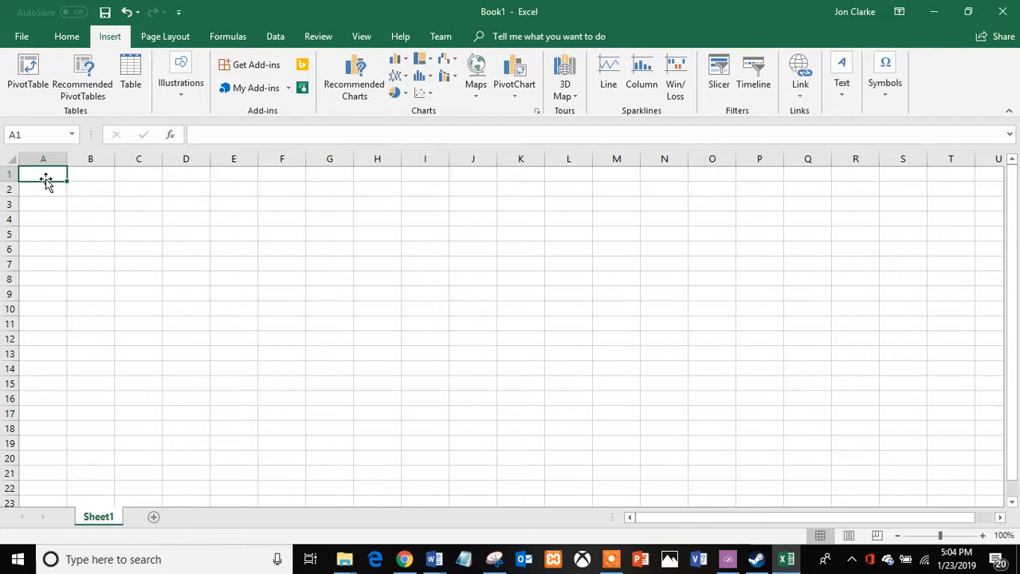
Enter the title Big Boy Chart in cell B1.
key(Tab)
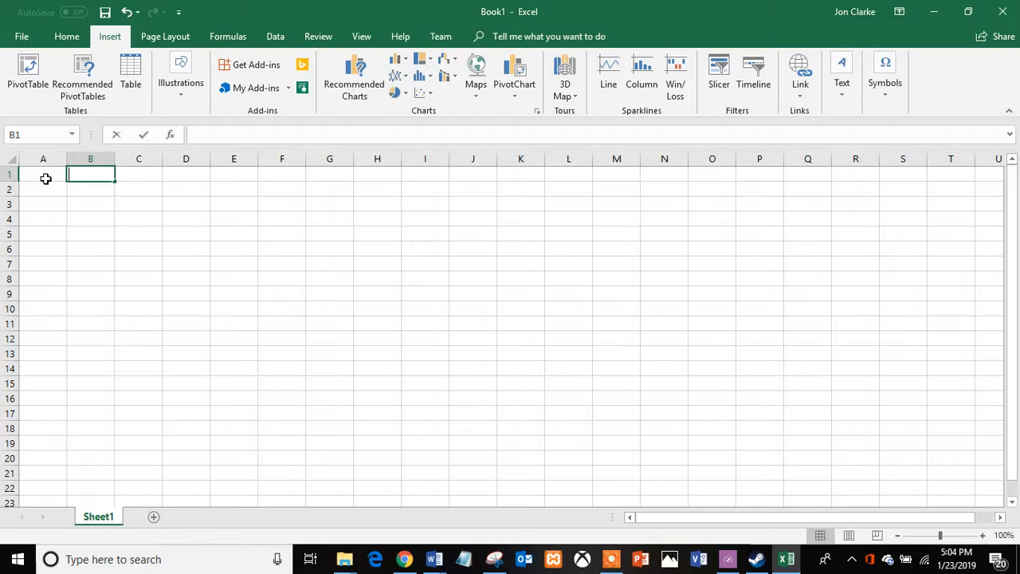
text(Big Boy Chart)
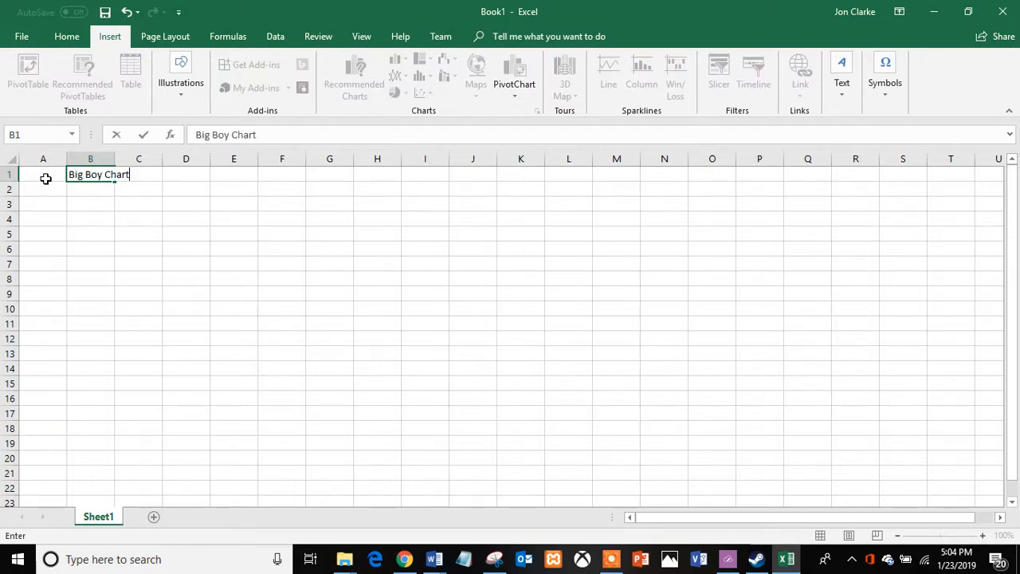
key(Return)
key(Return)
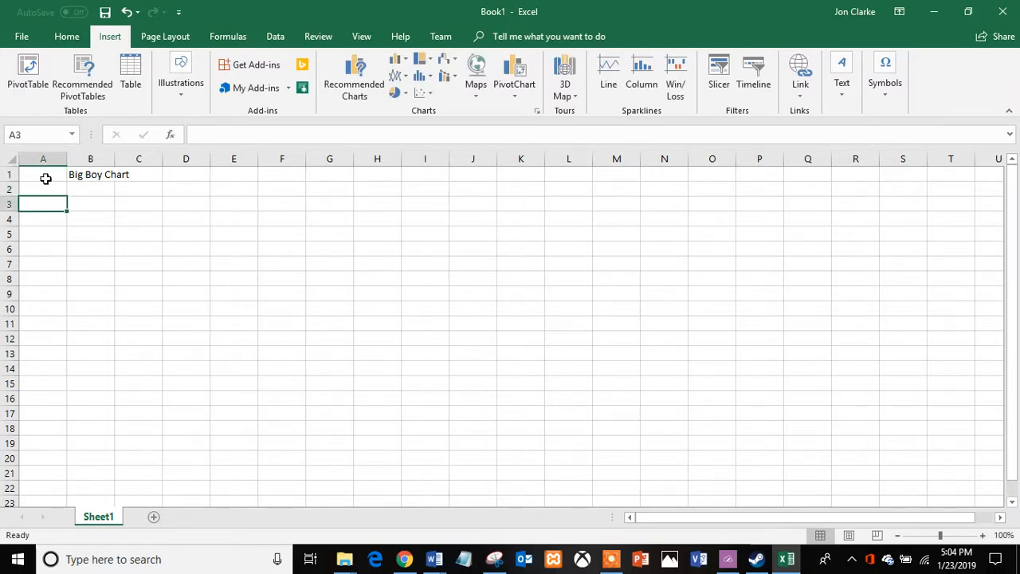
Enter the row labels Sales, Cost and Net in cells A3 through A5.
text(S)
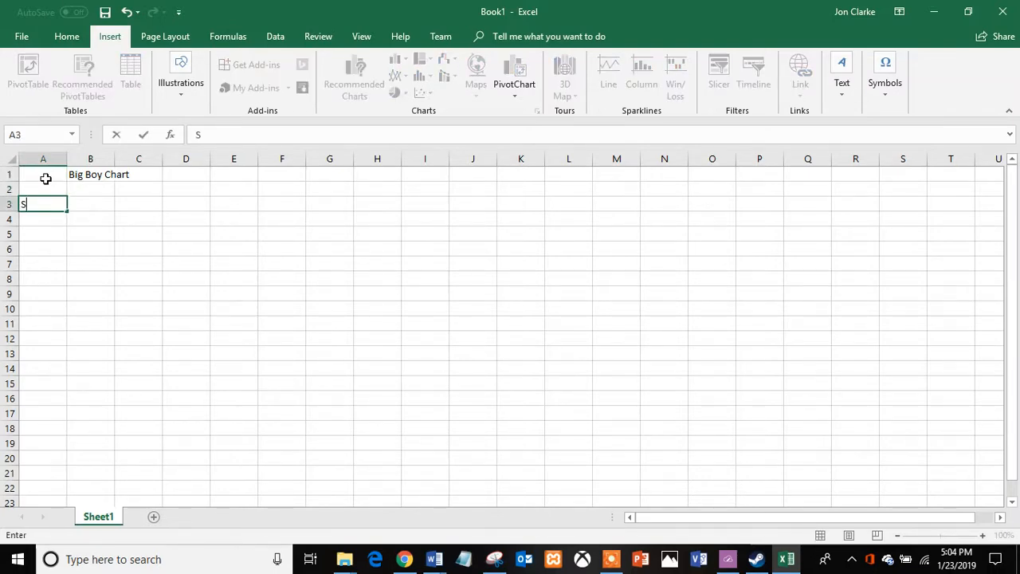
text(ales)
key(Return)
text(Cost)
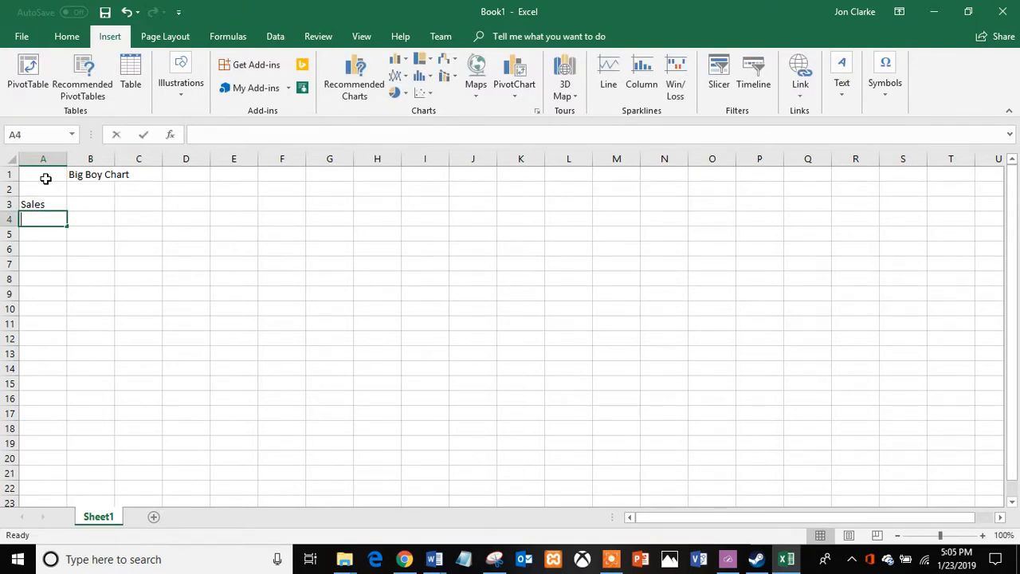
key(Return)
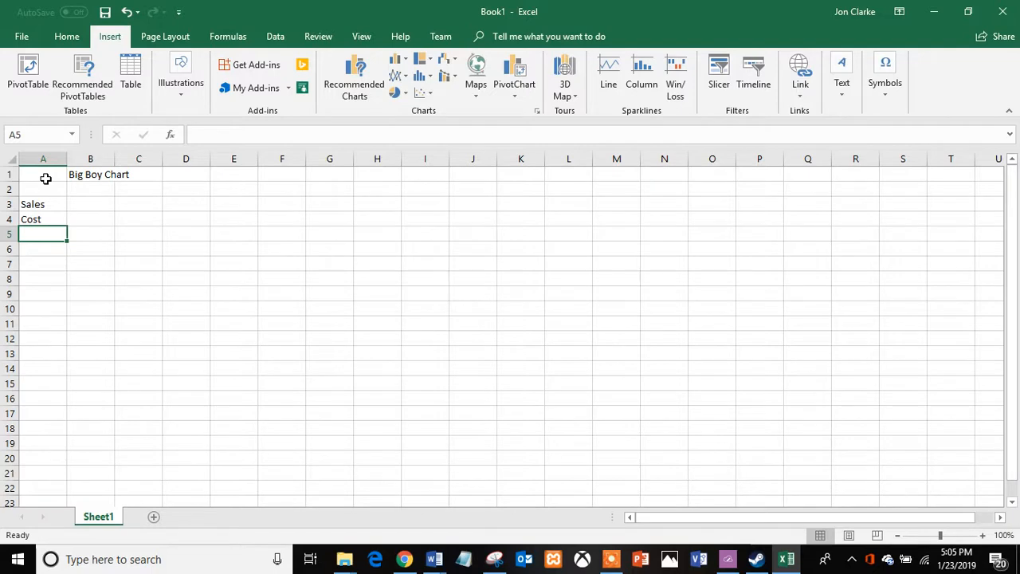
text(Net)
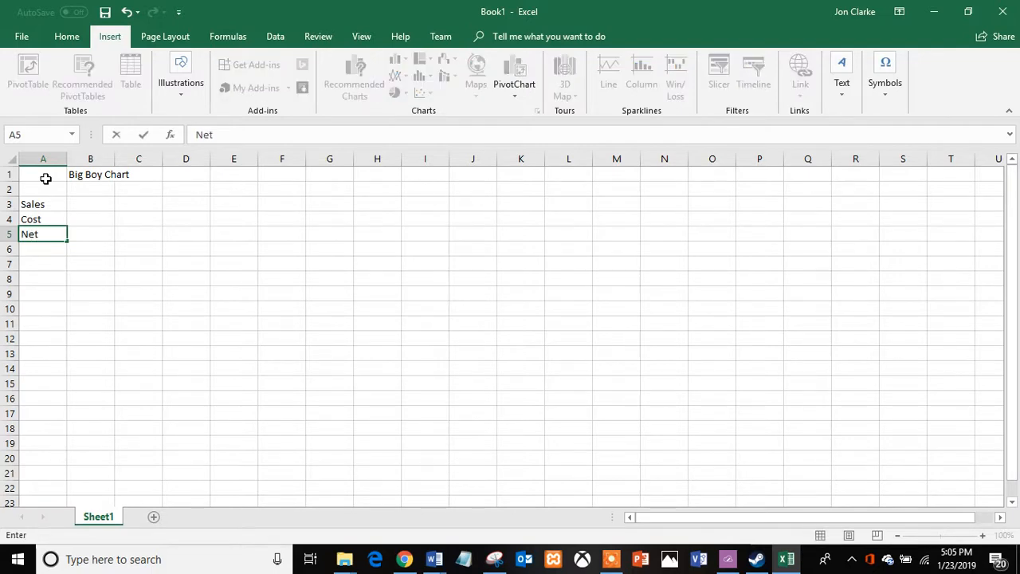
Enter the column headers Quarter1, Quarter2, Quarter3 and Quarter4 in cells B2 through E2.
click(80, 186)
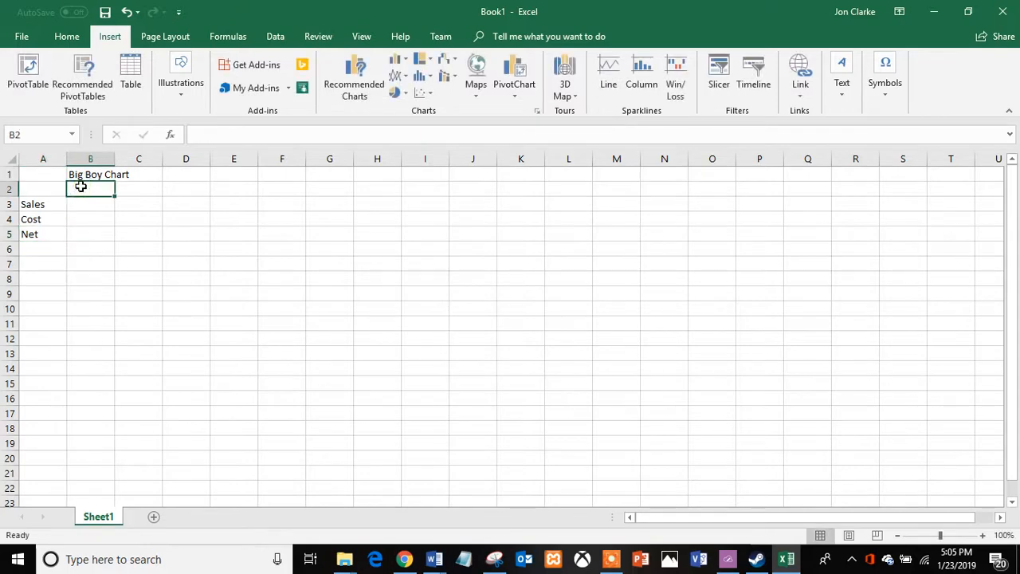
text(Quarter)
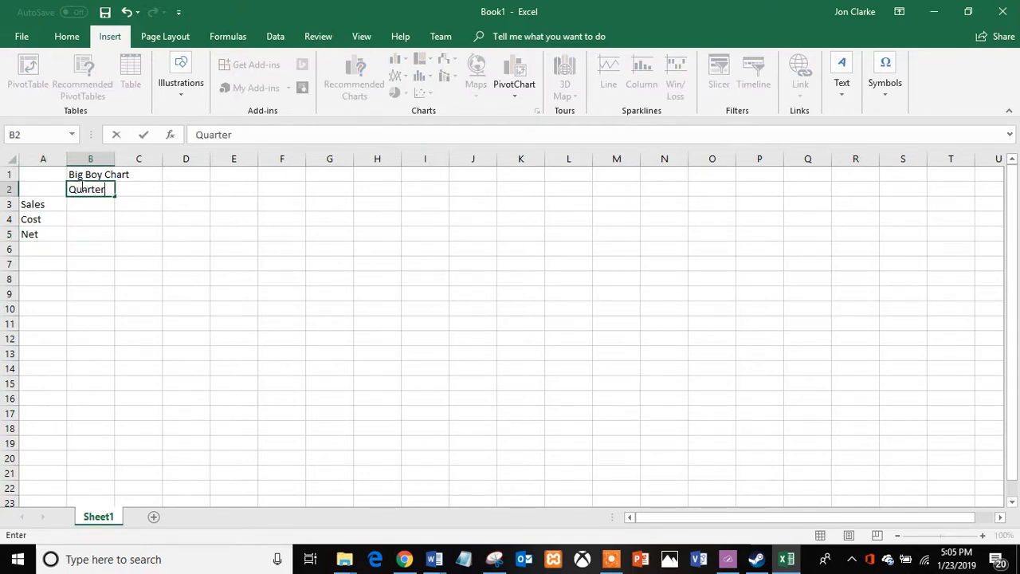
text(1)
key(Tab)
text(Quarter2)
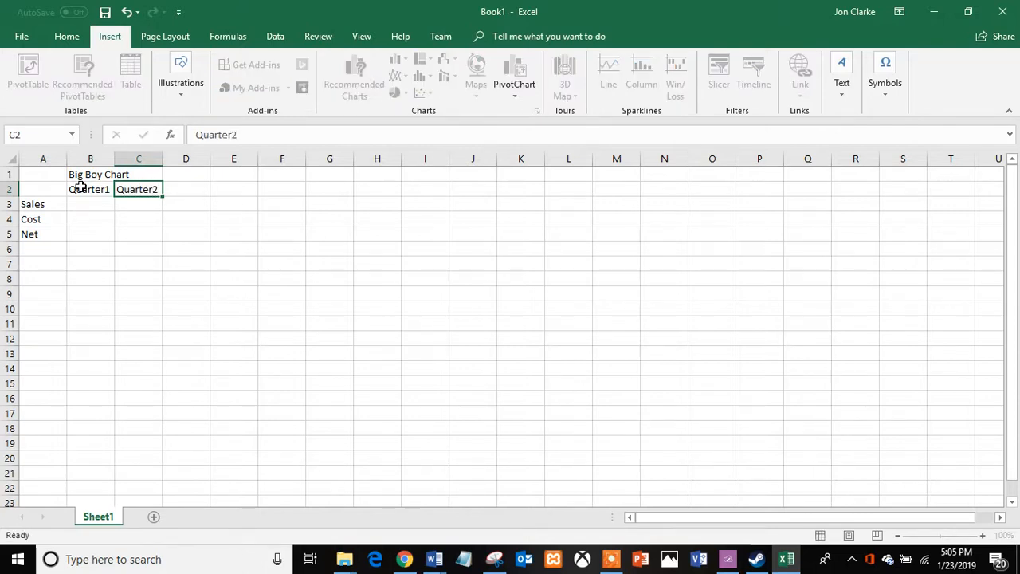
key(Tab)
text(Q)
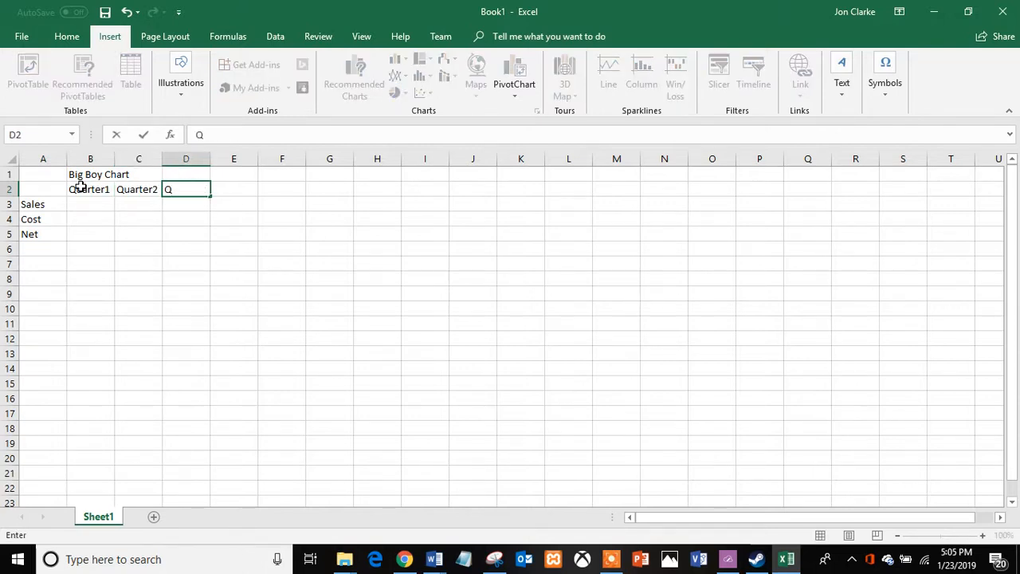
text(uarter3)
key(Tab)
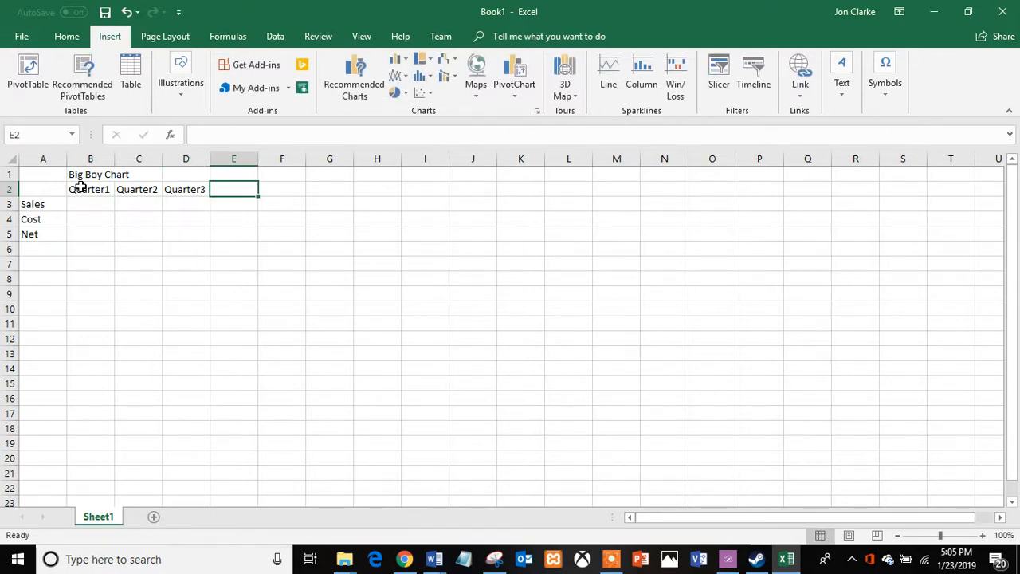
text(Quarter4)
key(Return)
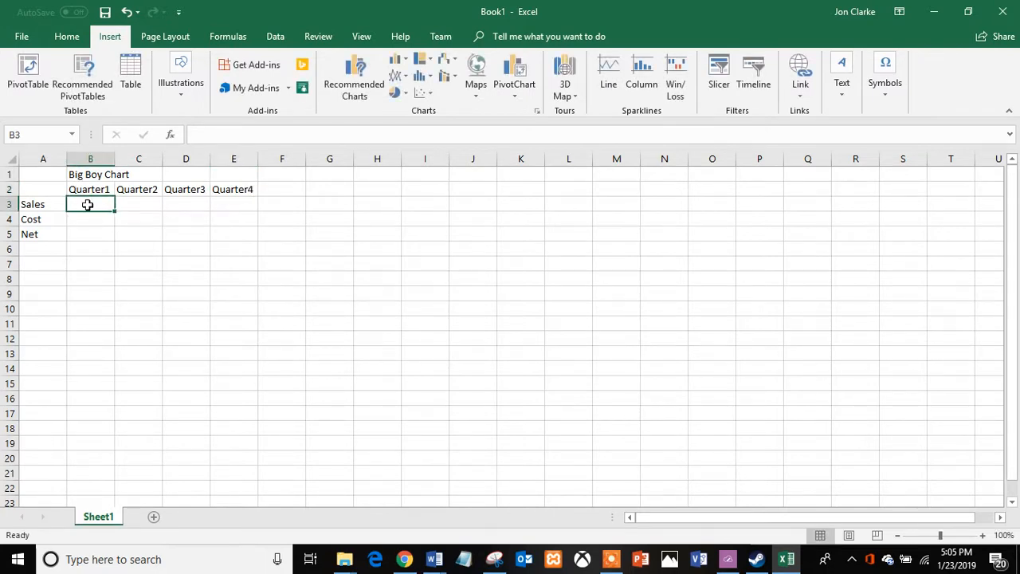
Fill the Sales row with 1000, 800, 500 and 1500 for the four quarters.
text(1000)
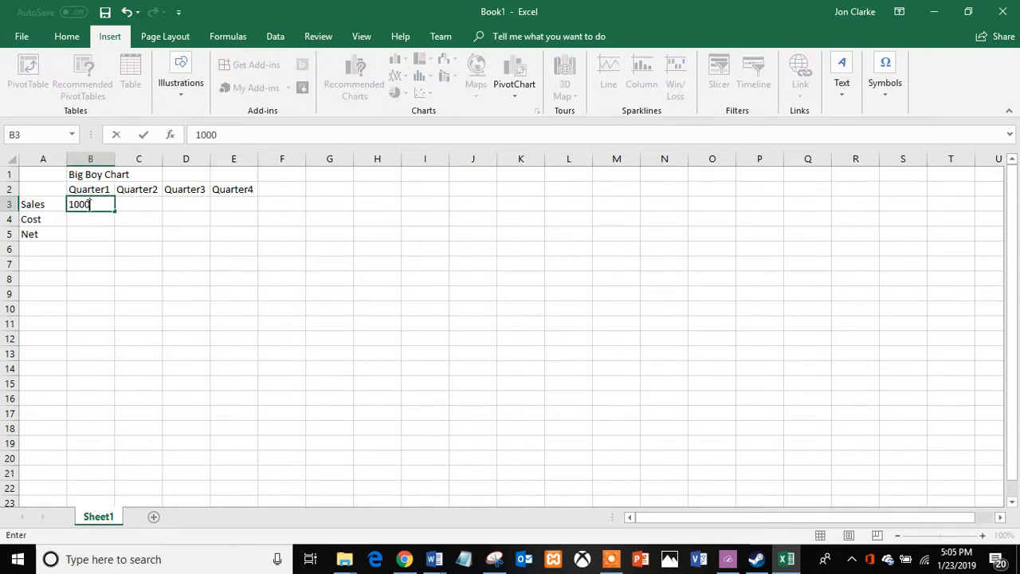
key(Tab)
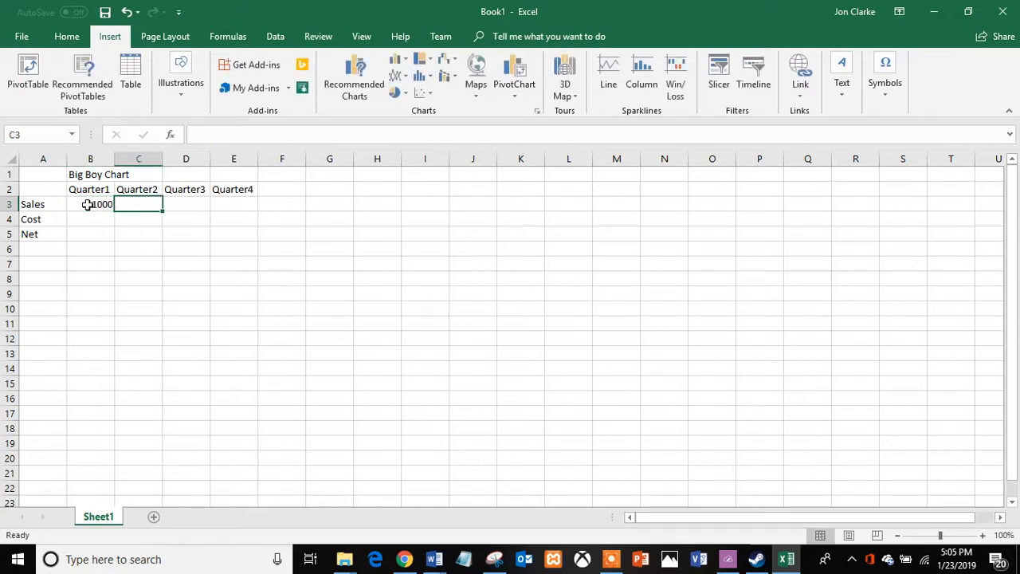
text(800)
key(Tab)
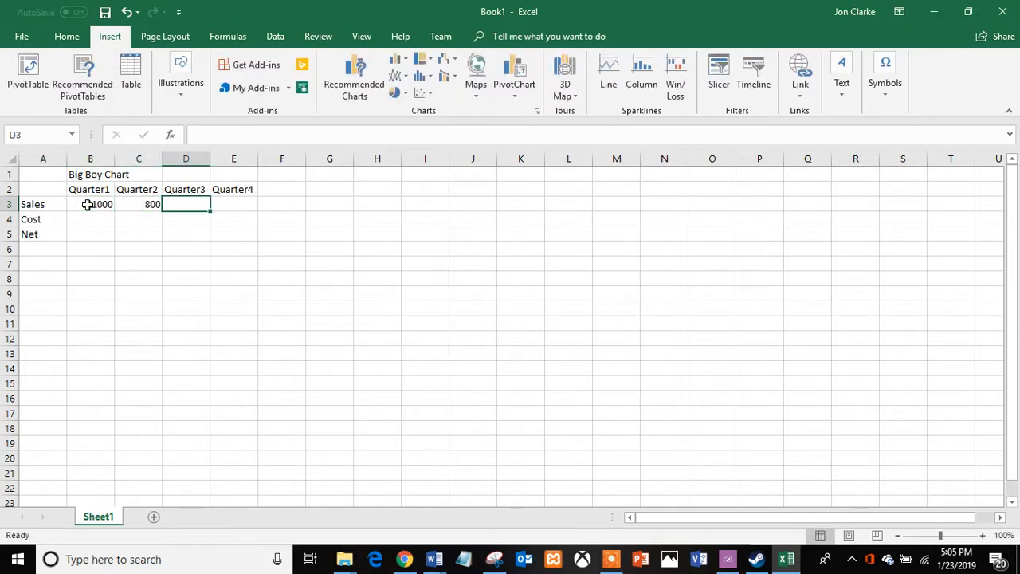
text(500)
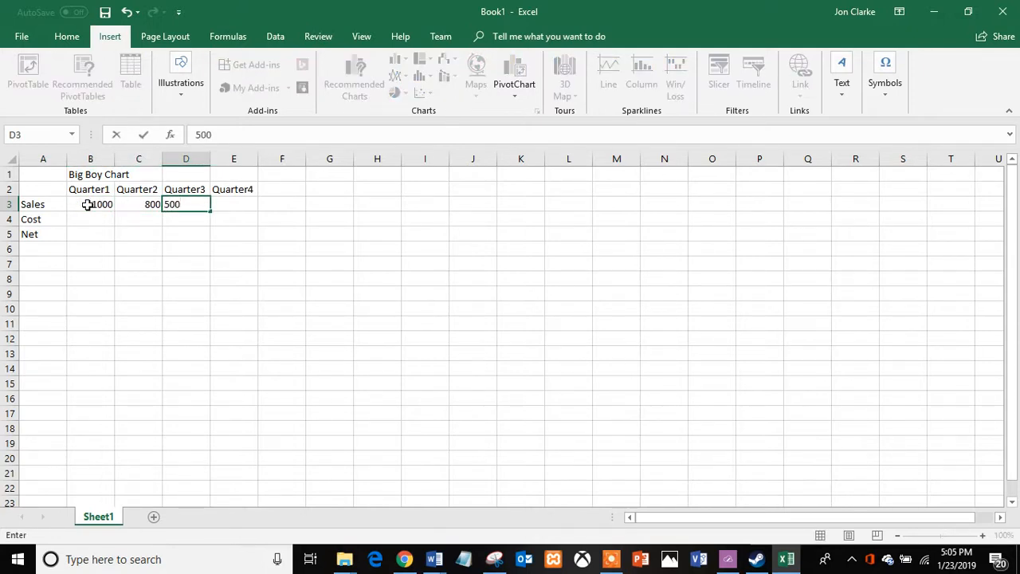
key(Tab)
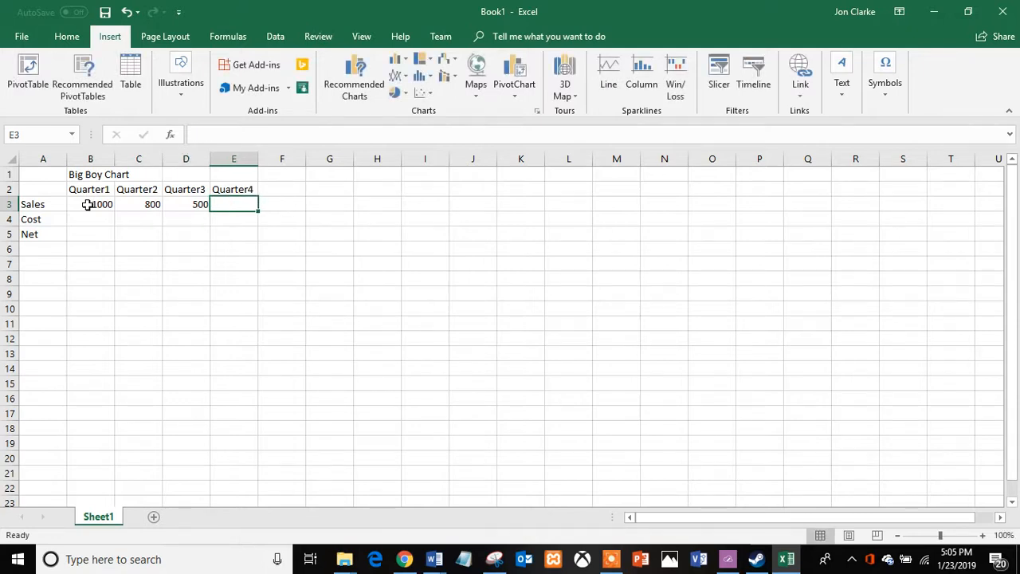
text(1500)
key(Return)
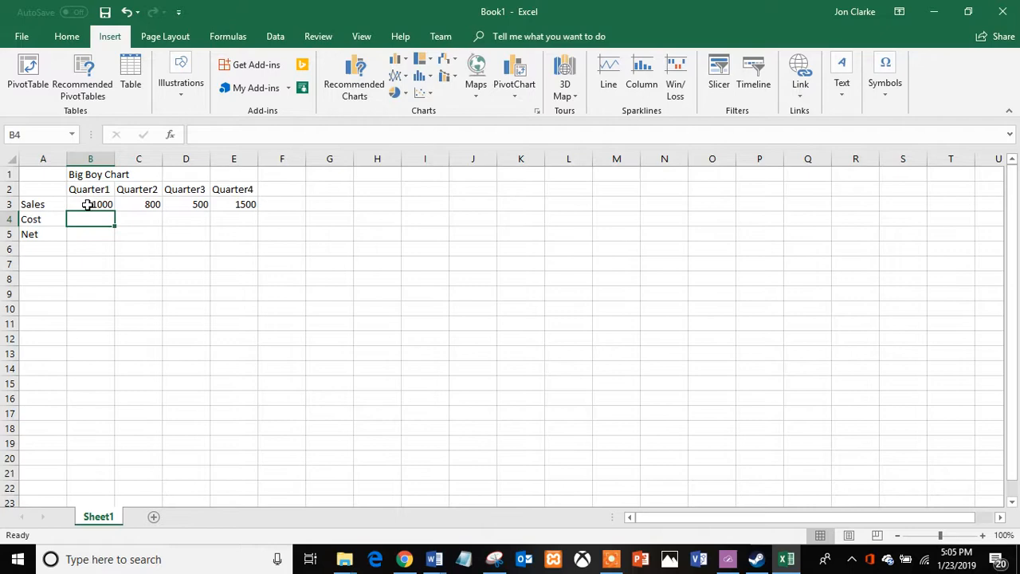
Fill the Cost row with 250, 250, 250 and 300 for the four quarters.
text(250)
key(Tab)
text(250)
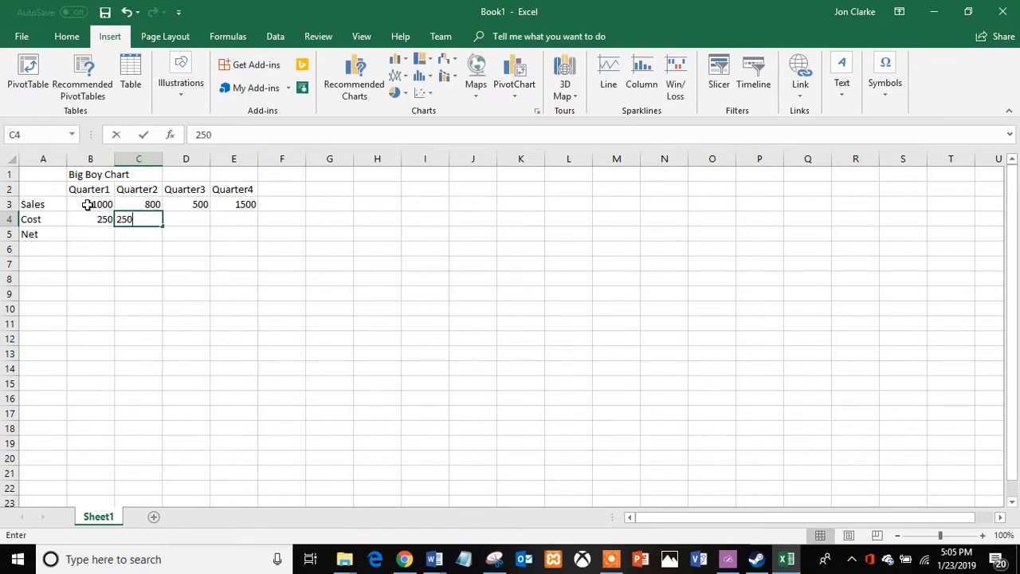
key(Tab)
text(250)
key(Tab)
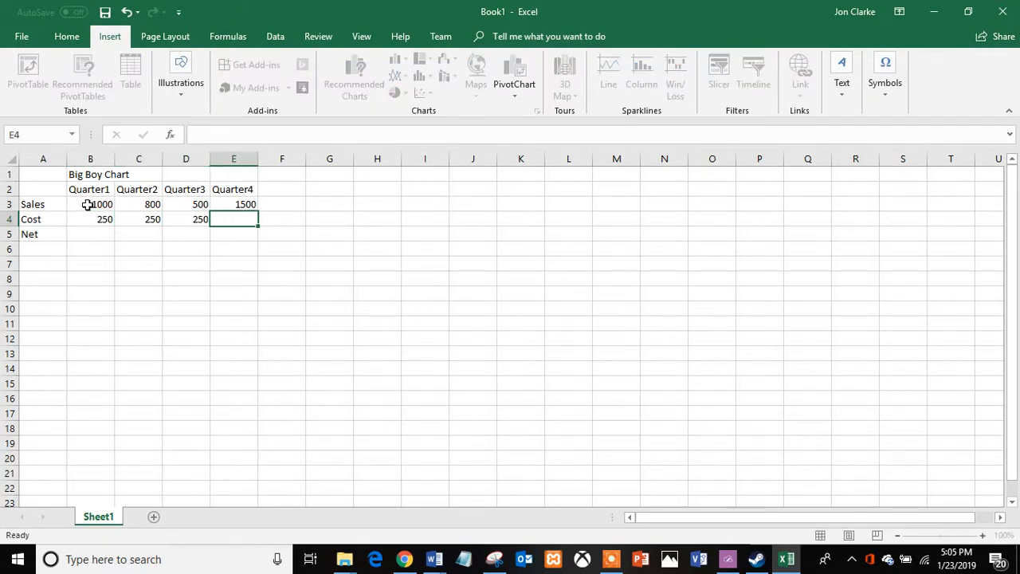
text(300)
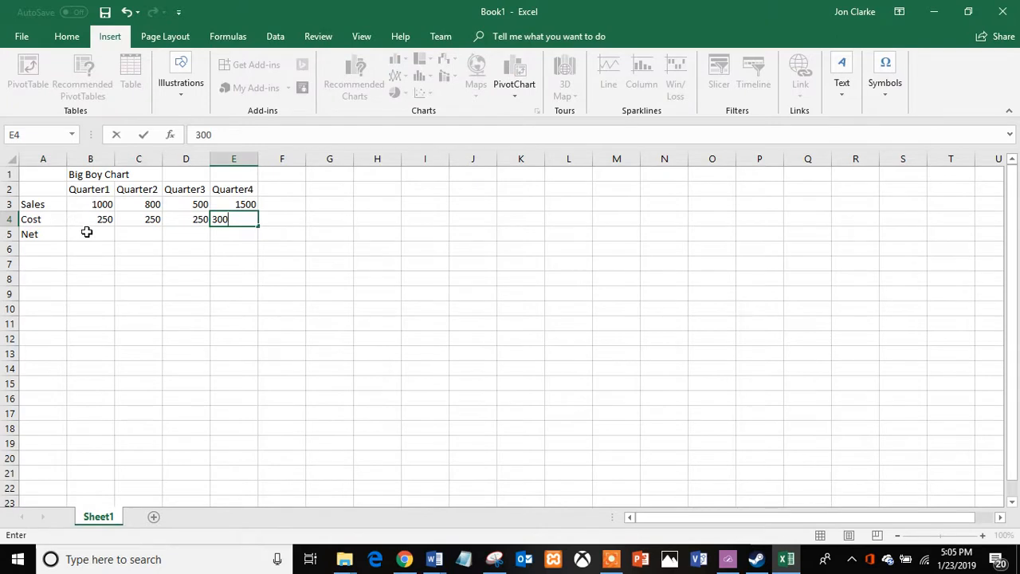
Fill the Net row with 750, 550, 250 and 1200 for the four quarters.
click(86, 232)
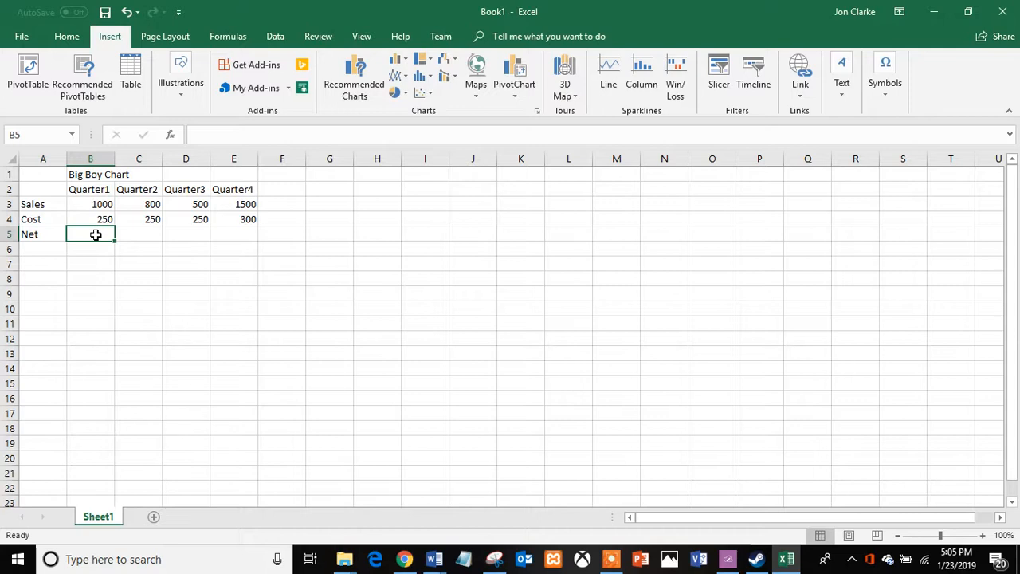
text(750)
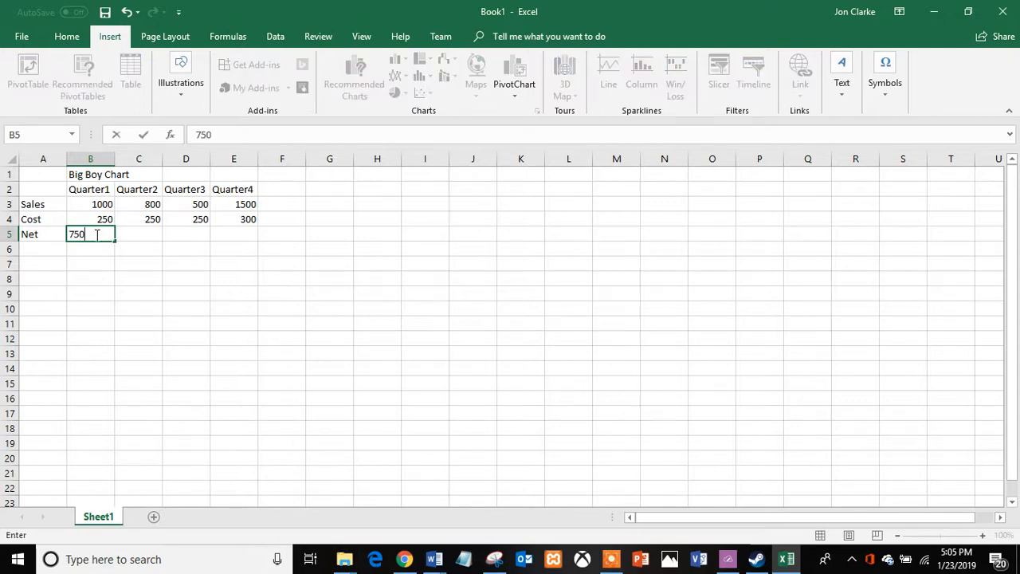
key(Tab)
text(550)
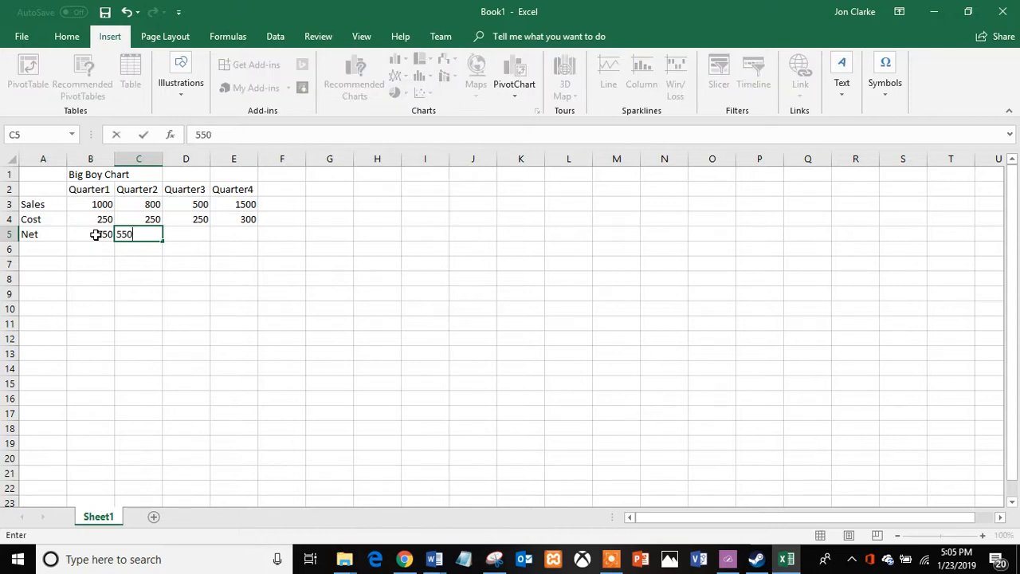
key(Tab)
text(250)
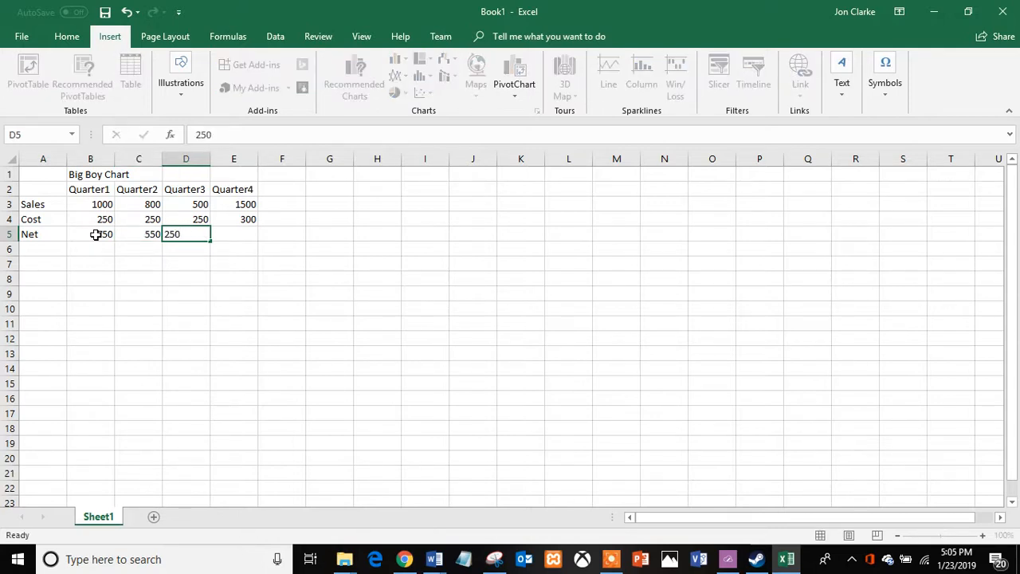
key(Tab)
text(1200)
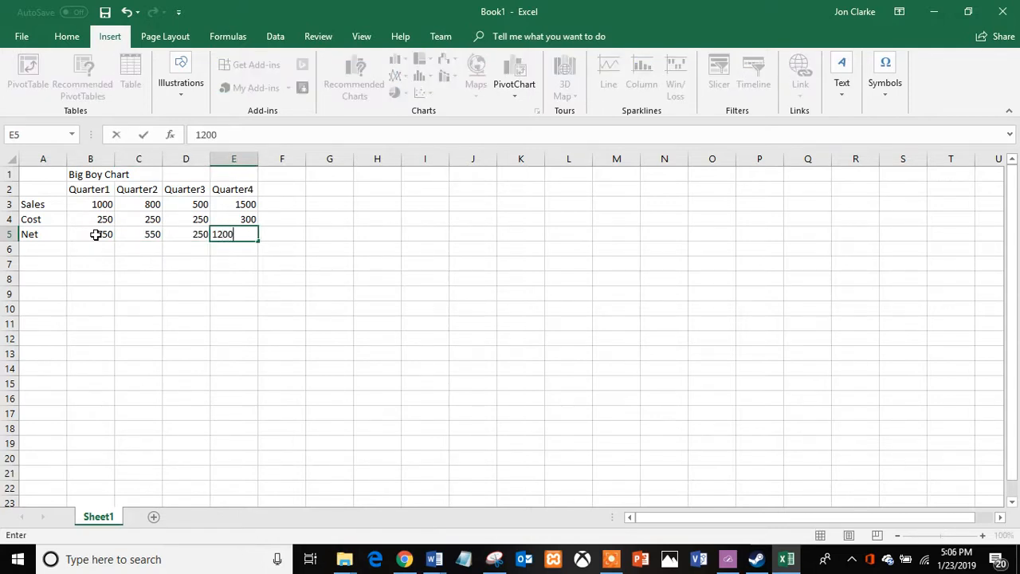
key(Return)
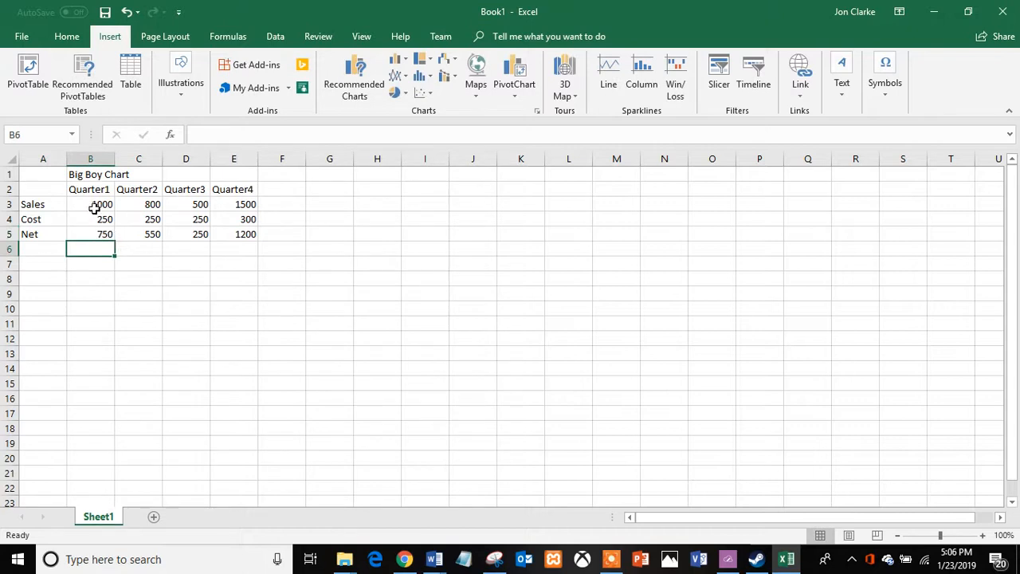
Apply dollar currency formatting to the figures in B3:E5.
drag(93, 206, 236, 233)
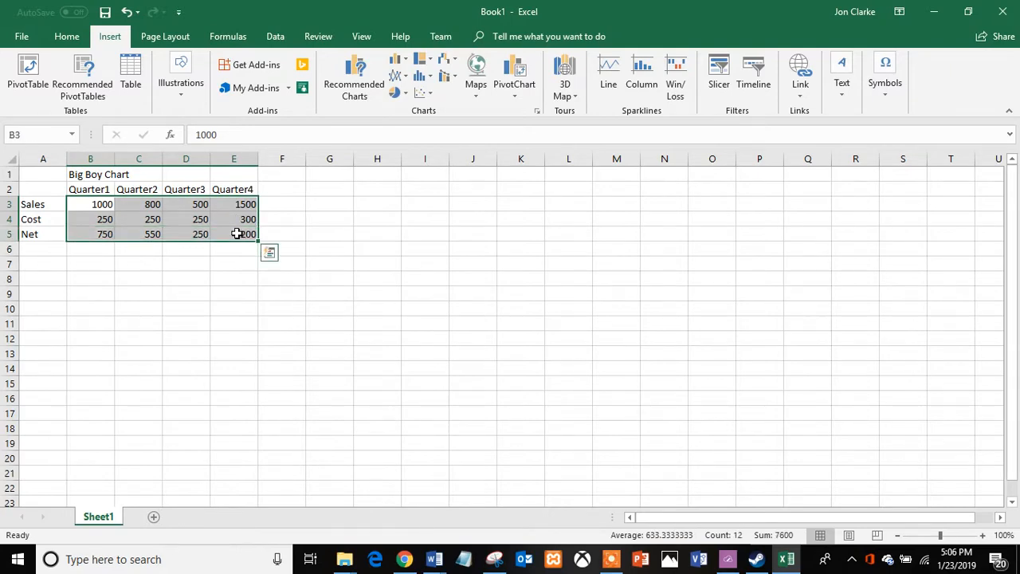
right_click(236, 233)
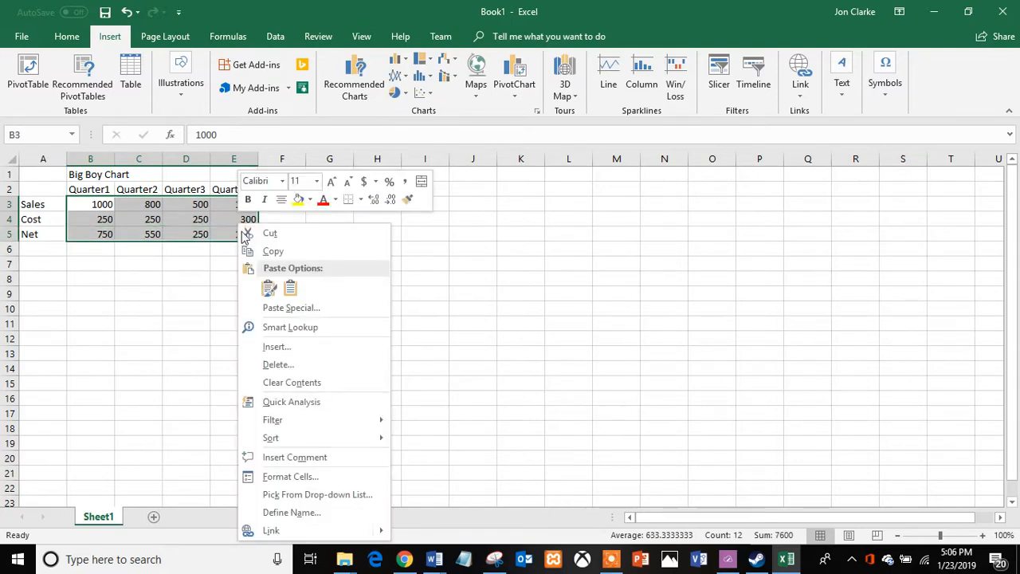
click(365, 180)
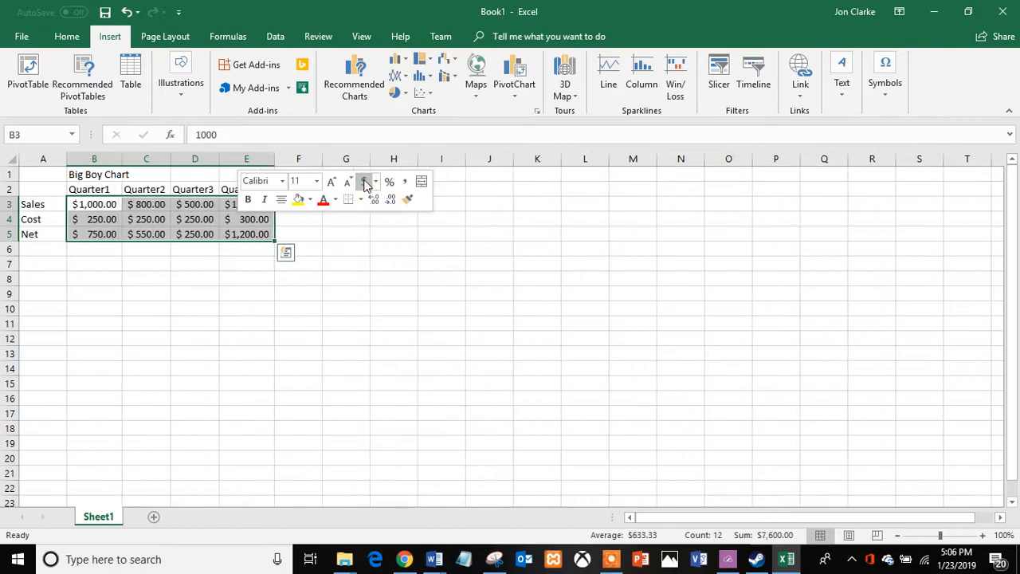
click(319, 254)
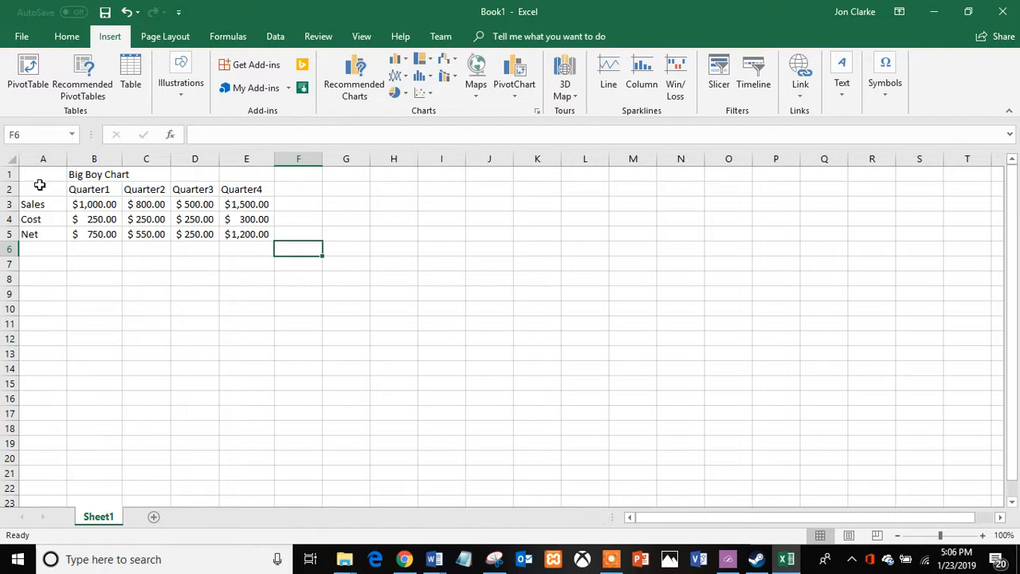
Select A2:E5 and preview the recommended chart types for the table.
drag(40, 185, 251, 237)
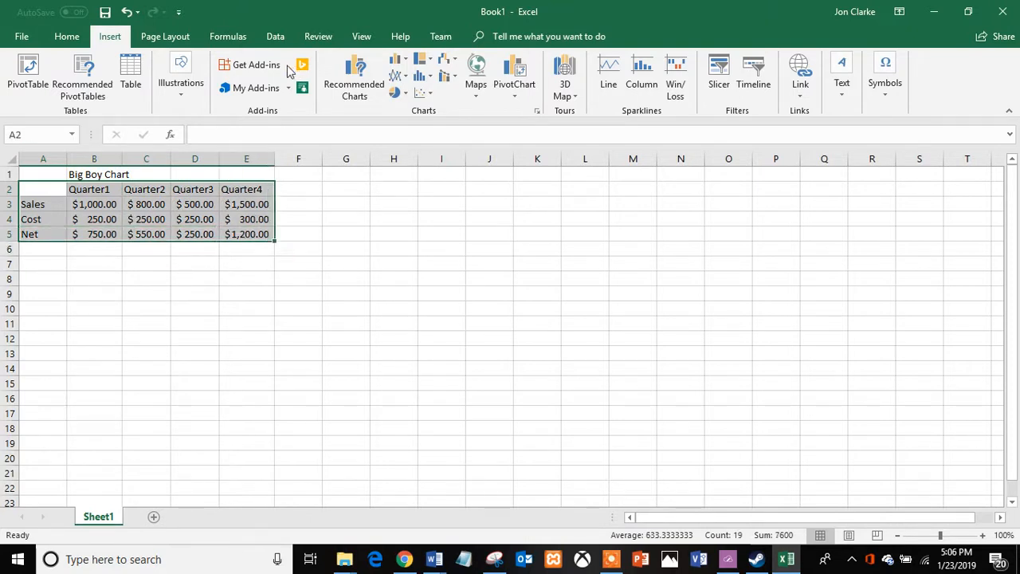
click(76, 38)
click(118, 37)
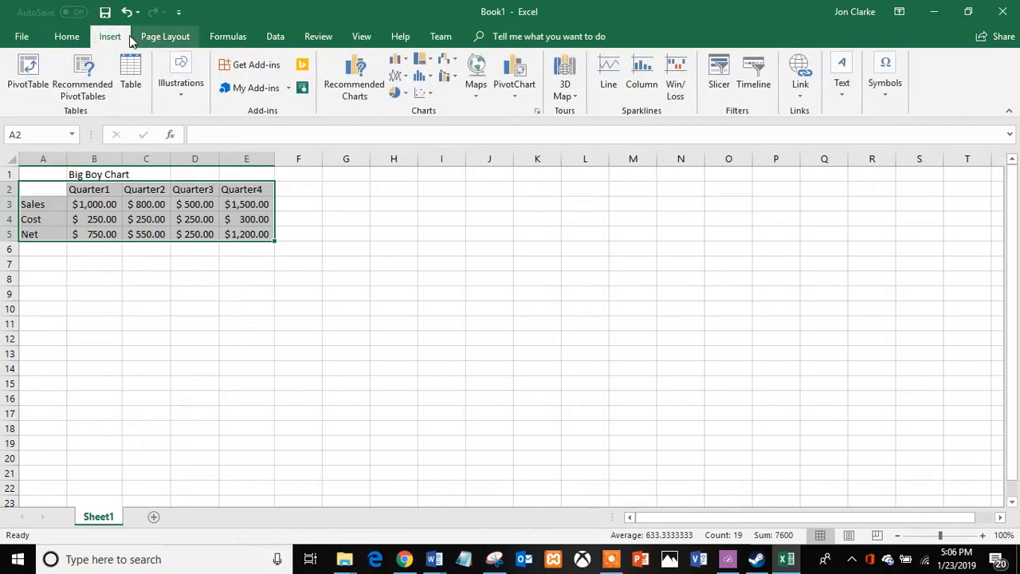
scroll(118, 38, up, 1)
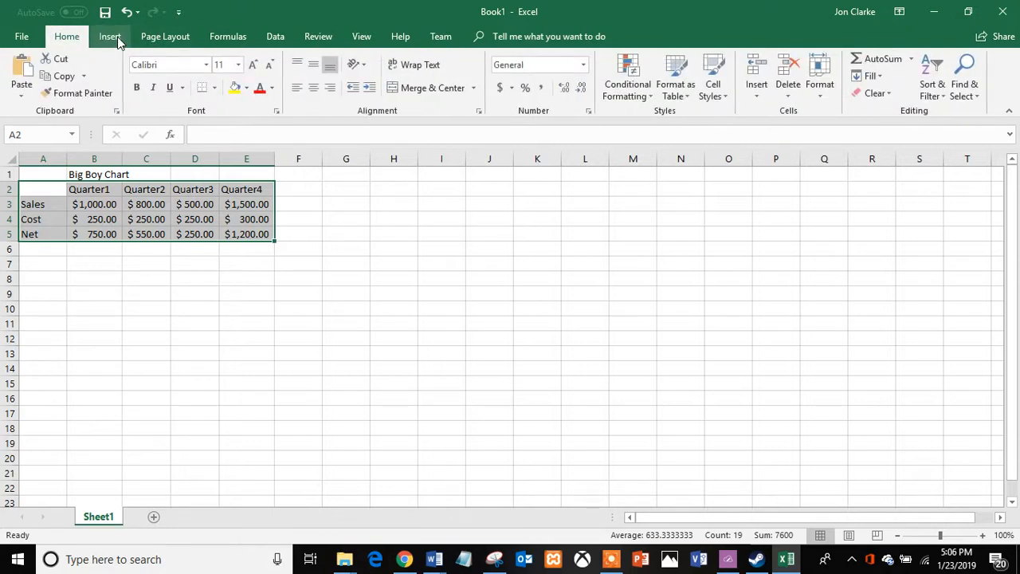
click(103, 37)
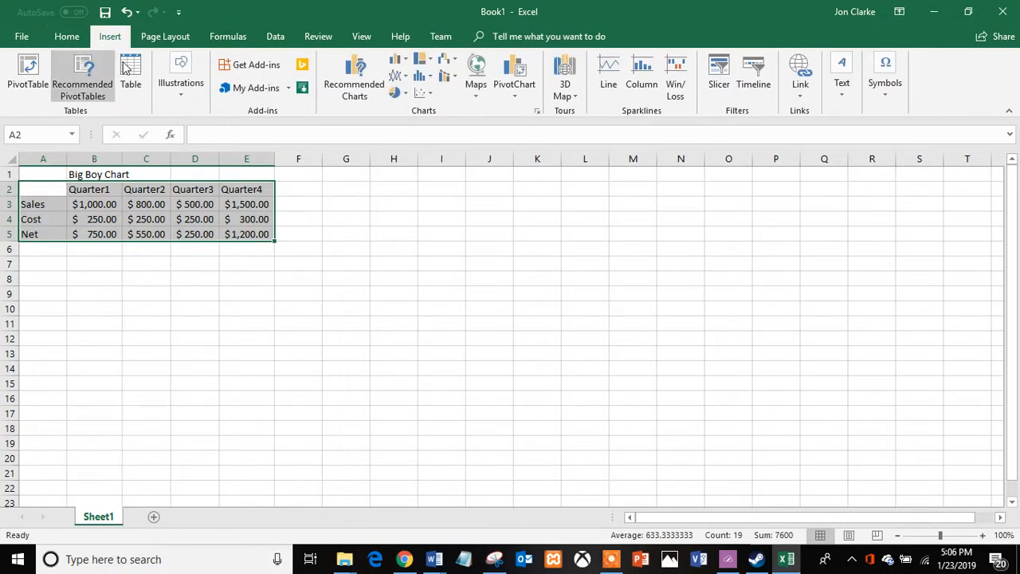
click(355, 85)
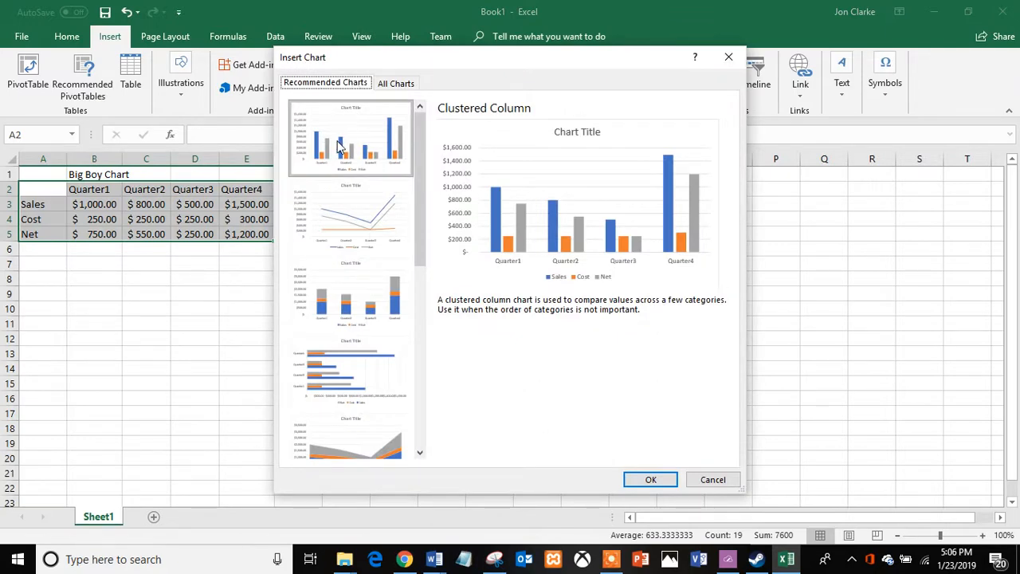
click(347, 222)
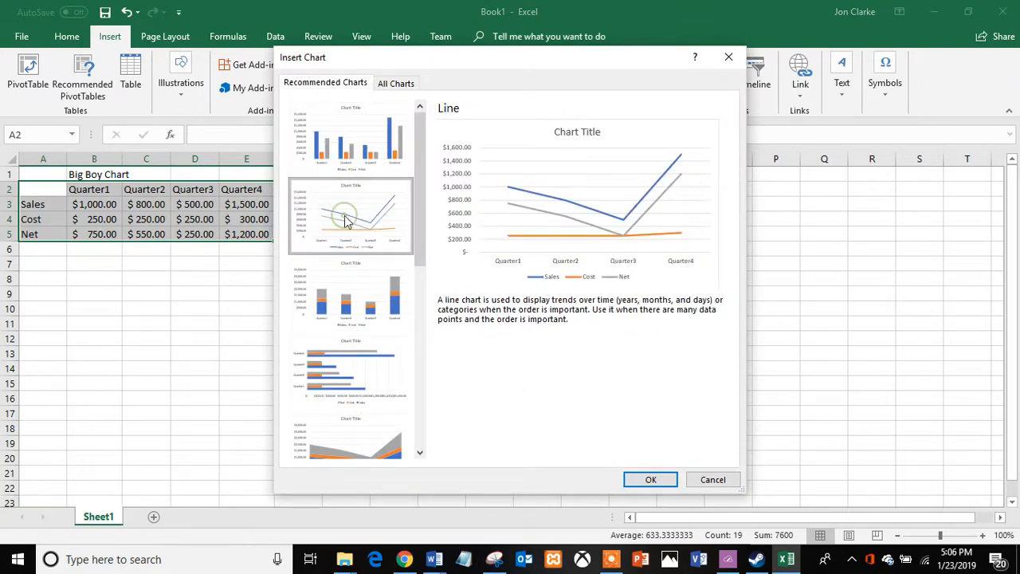
click(354, 289)
click(355, 358)
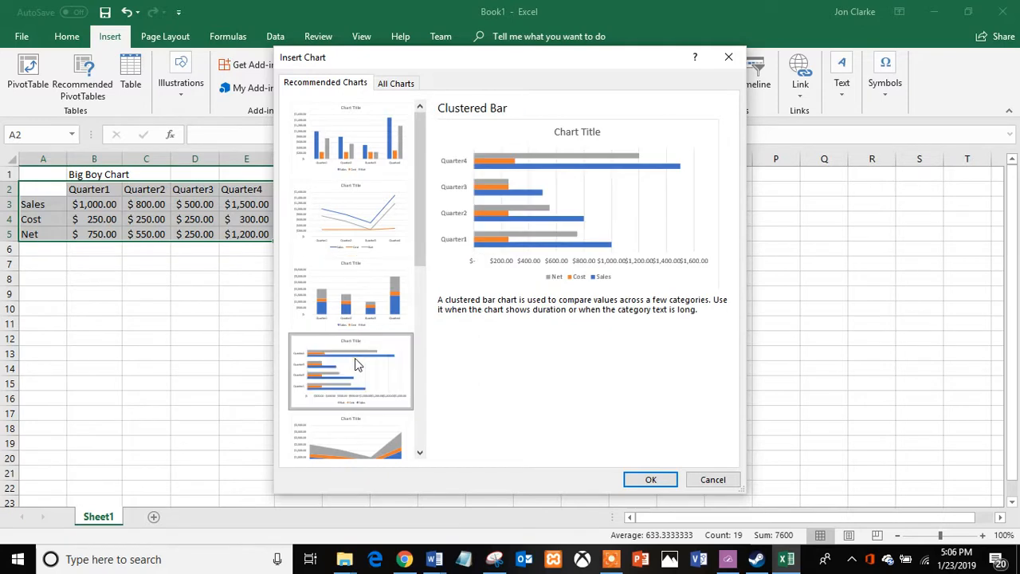
click(351, 162)
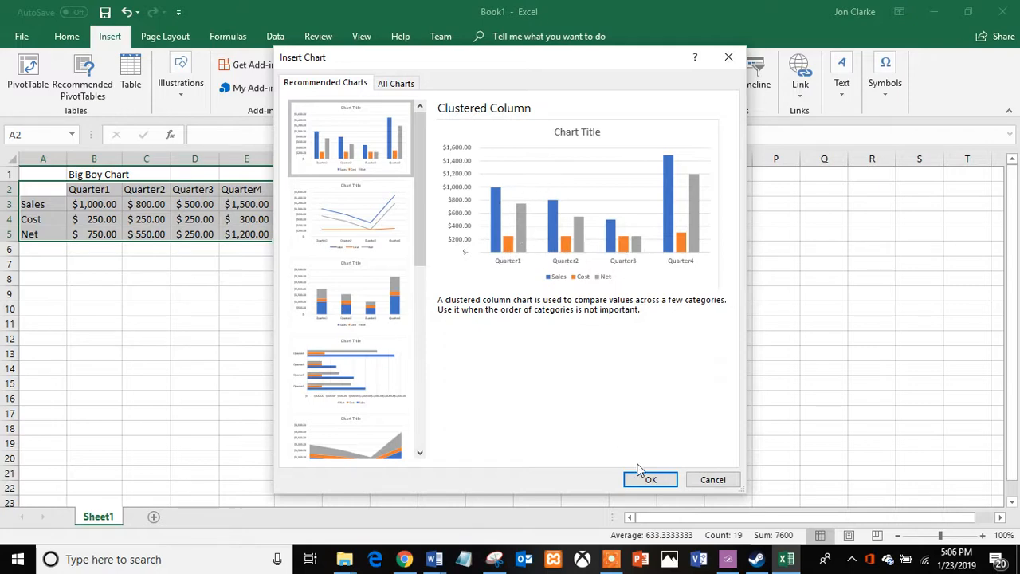
Browse the chart categories in the full list, then insert the recommended Clustered Column chart.
click(396, 84)
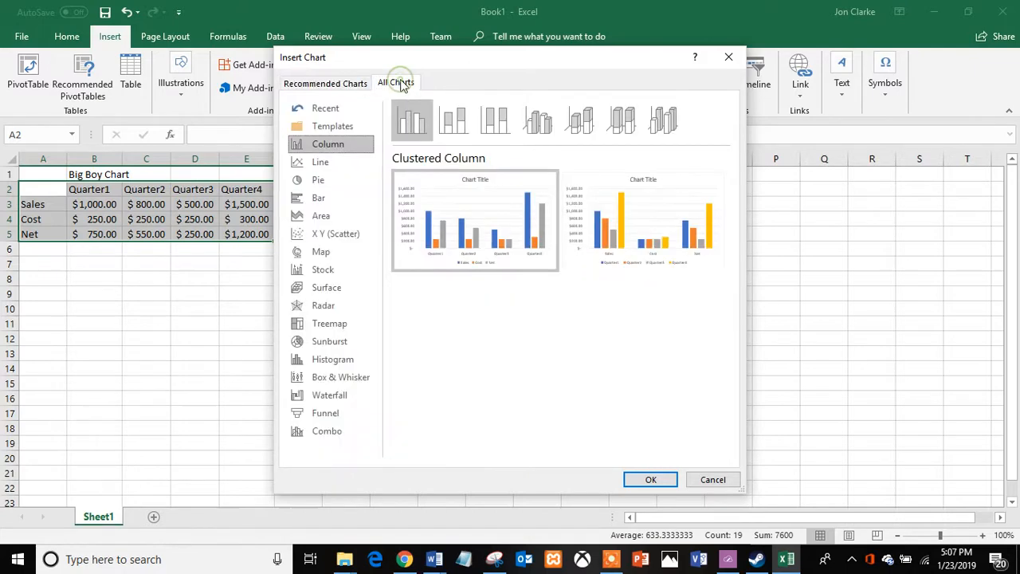
click(317, 188)
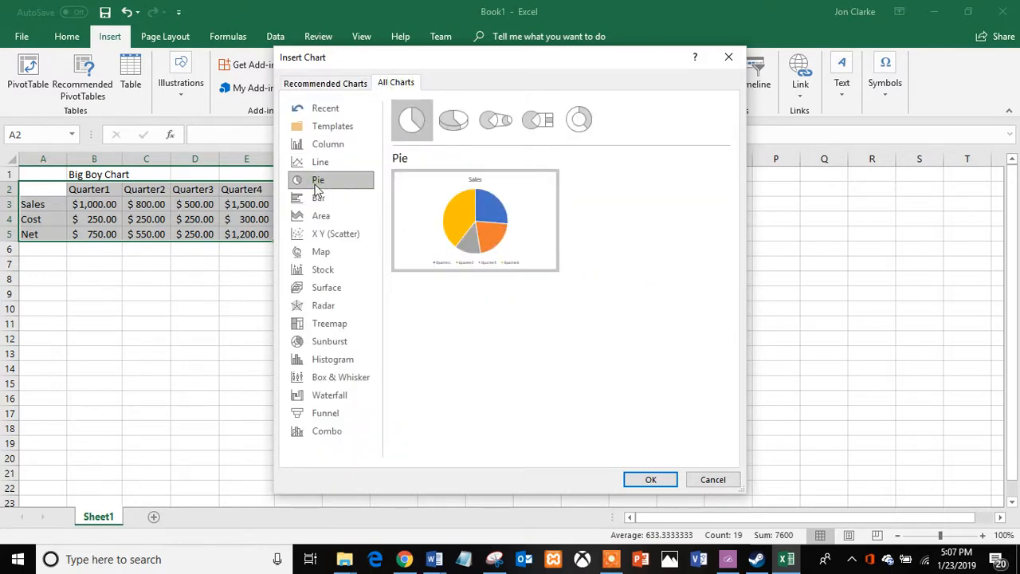
click(320, 199)
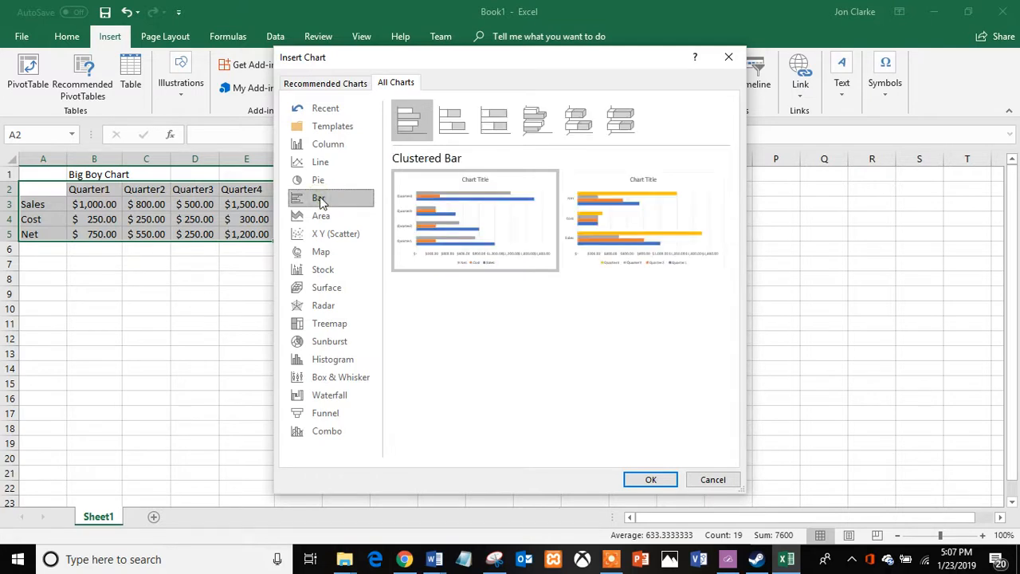
click(321, 216)
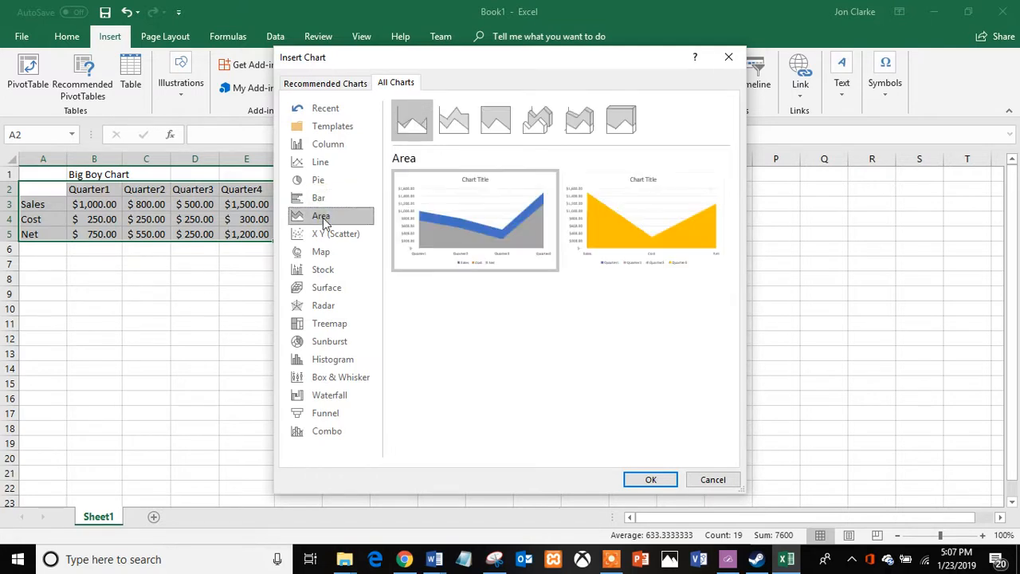
click(332, 237)
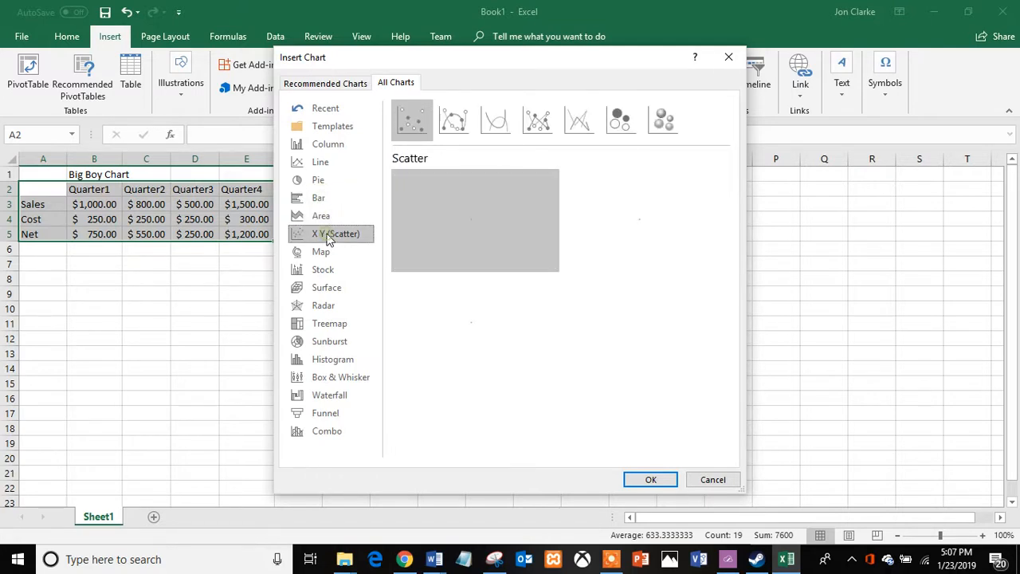
click(328, 270)
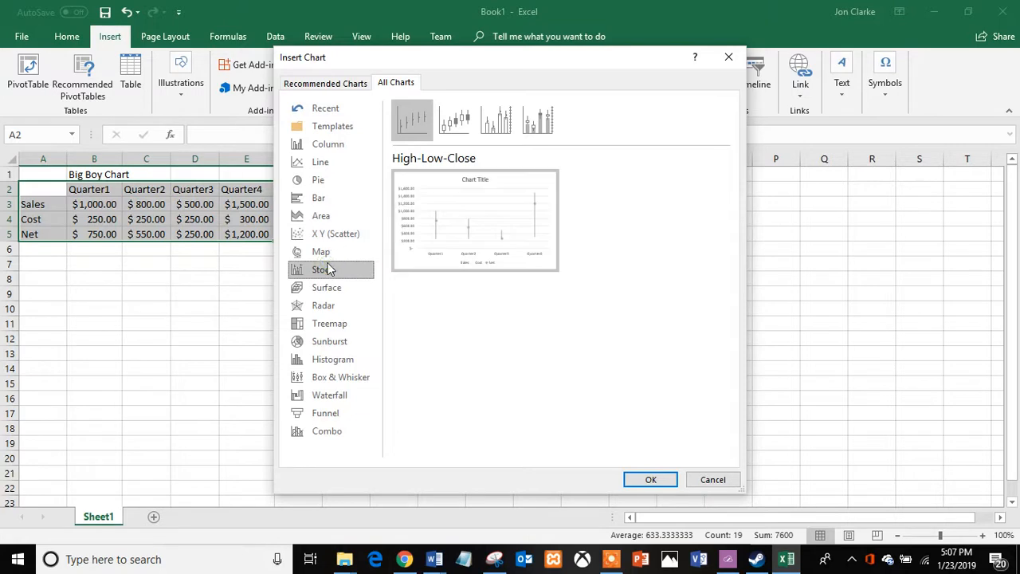
click(334, 84)
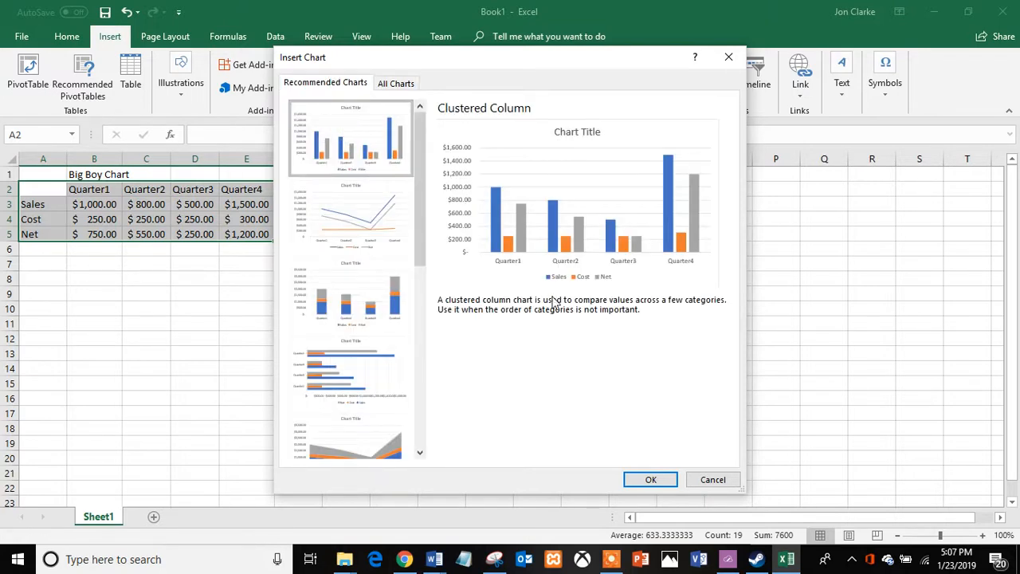
click(650, 480)
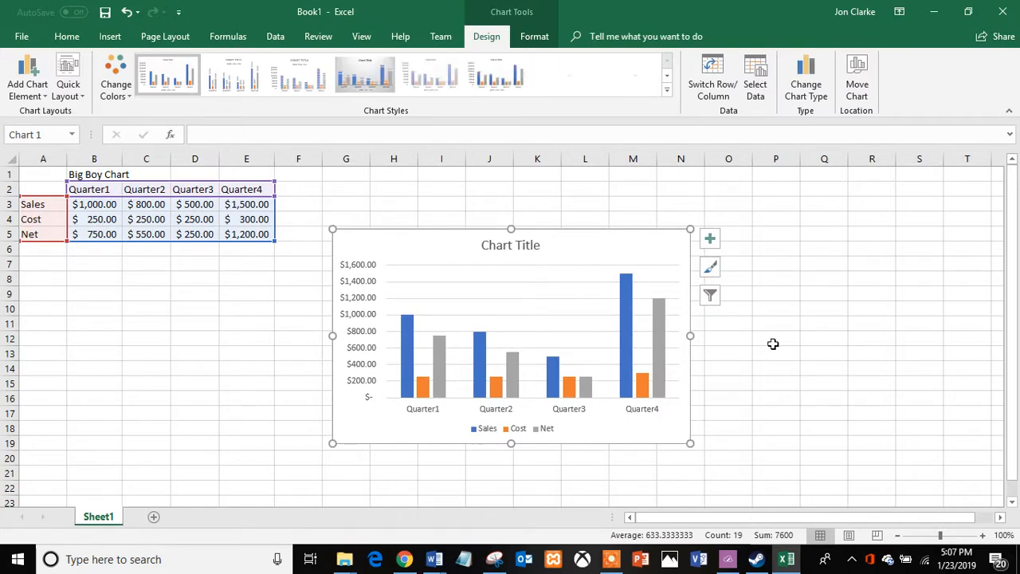
Apply the second chart style, with an uppercase title and vertical data labels, to the chart.
click(708, 268)
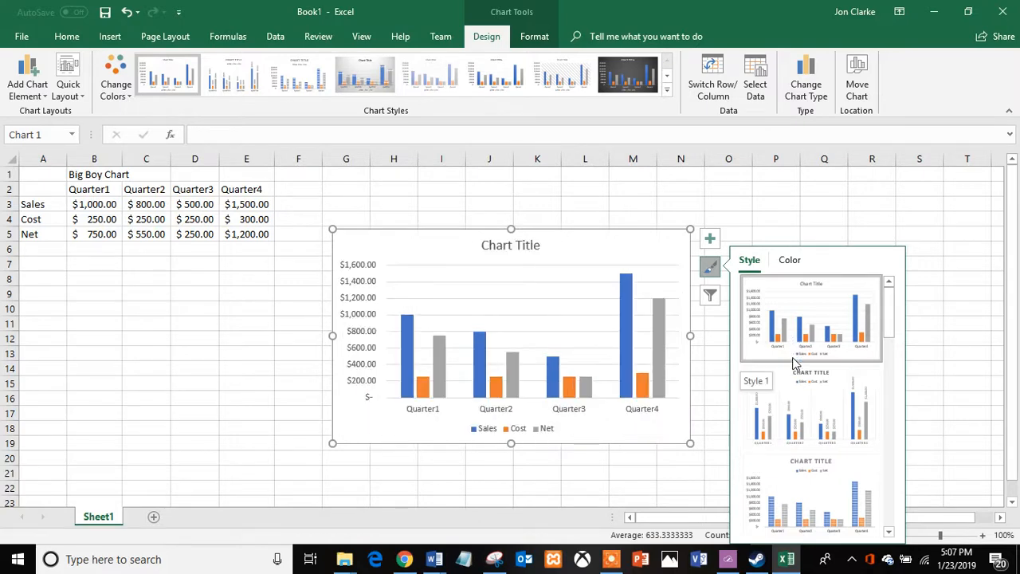
click(802, 401)
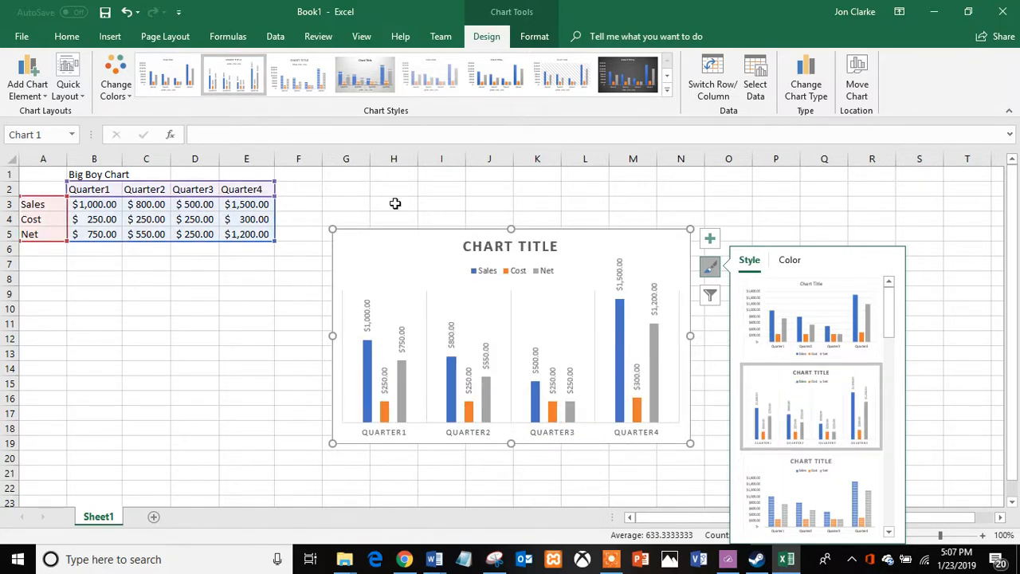
Change the Quarter4 Sales value in E3 to 1400.
click(245, 205)
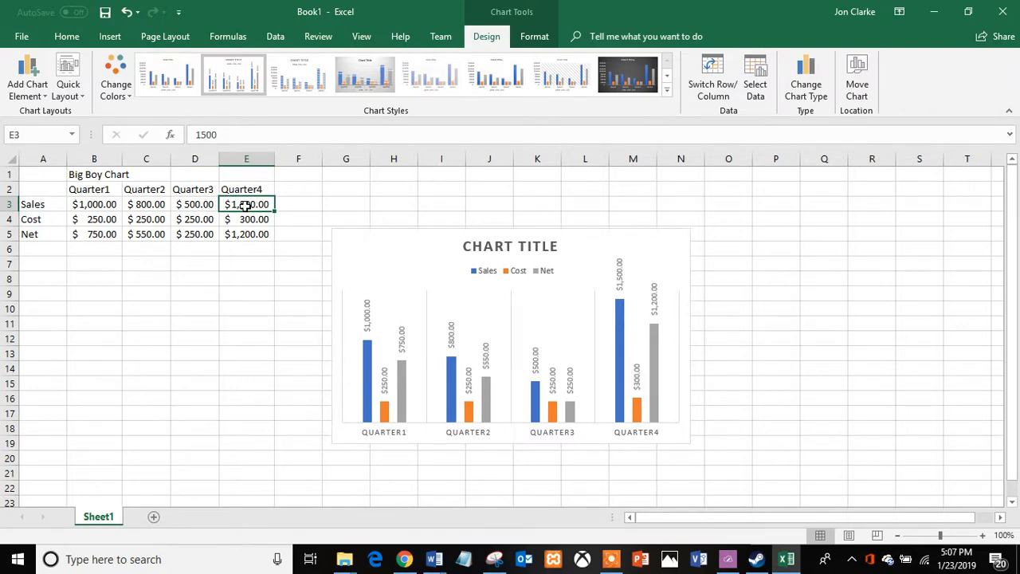
double_click(246, 205)
key(BackSpace)
key(BackSpace)
key(BackSpace)
key(BackSpace)
text(1400)
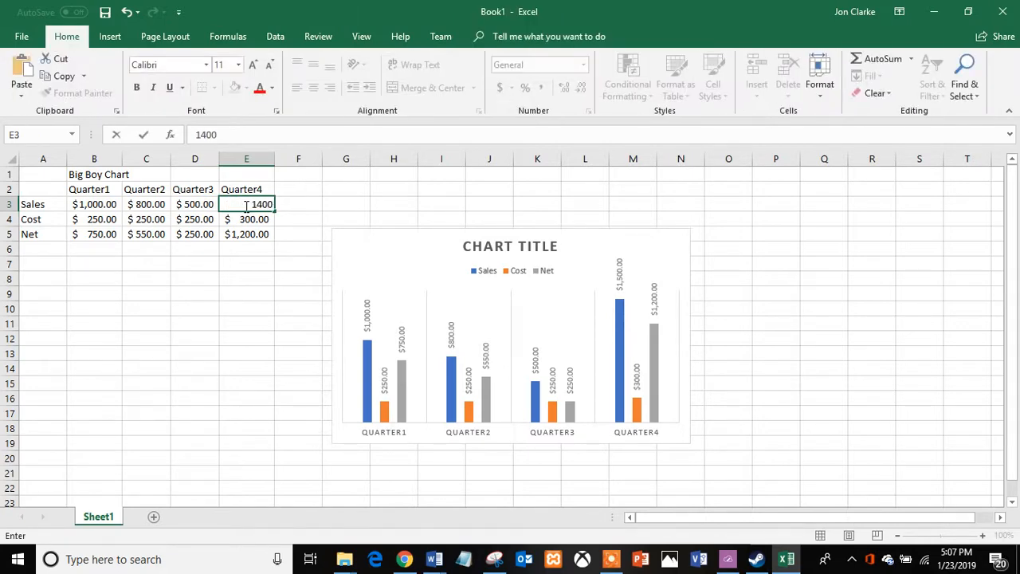
key(Return)
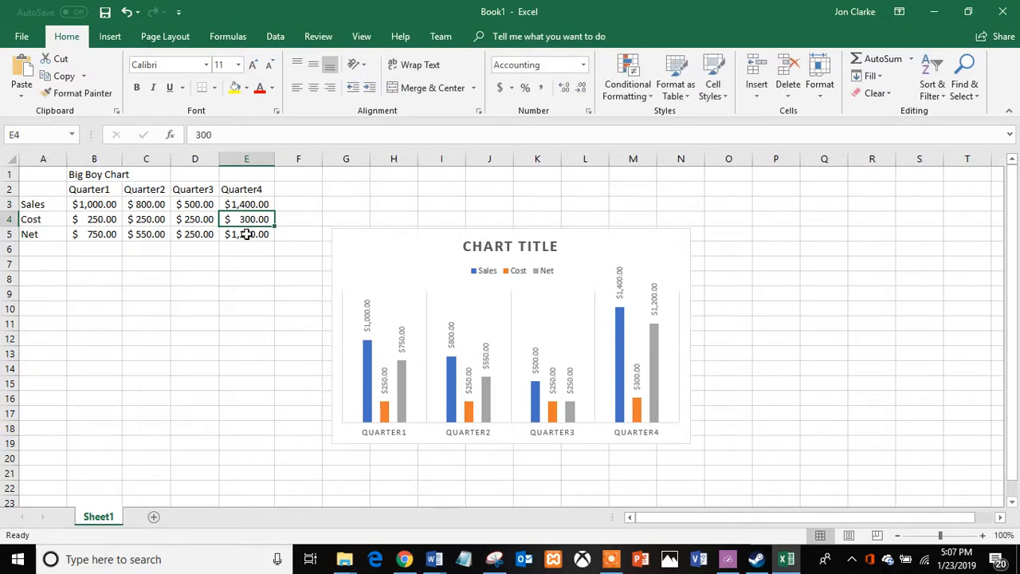
Change the Quarter4 Net value in E5 to 1100.
click(247, 234)
text(1)
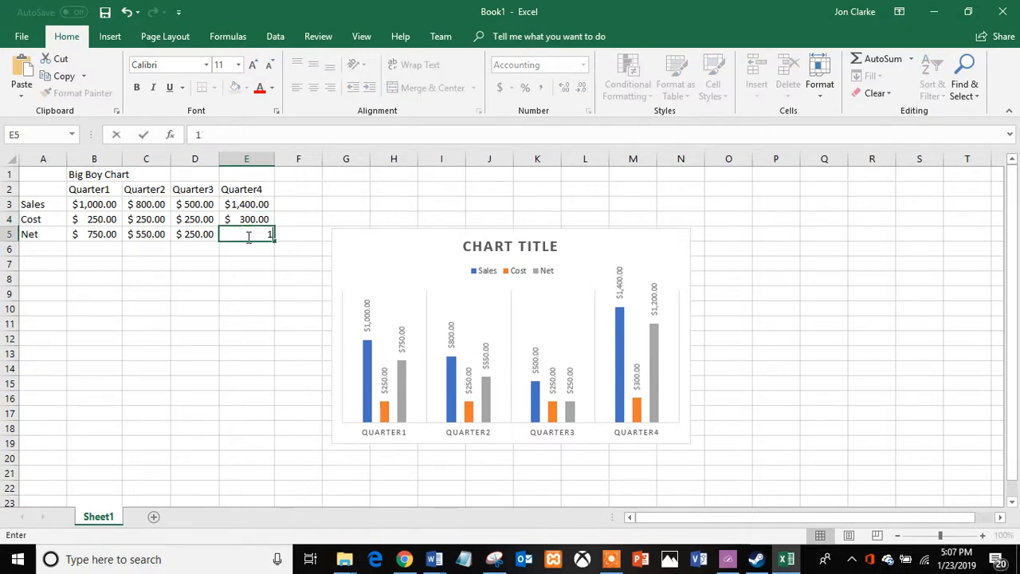
text(100)
key(Return)
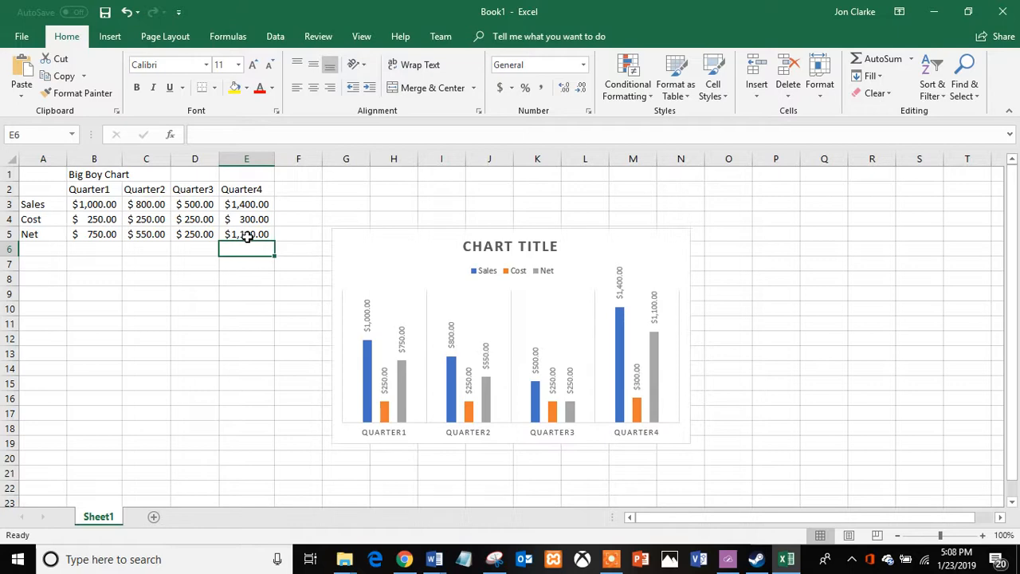
Examine the chart's plot area context menu and the chart filter values and names options.
right_click(404, 310)
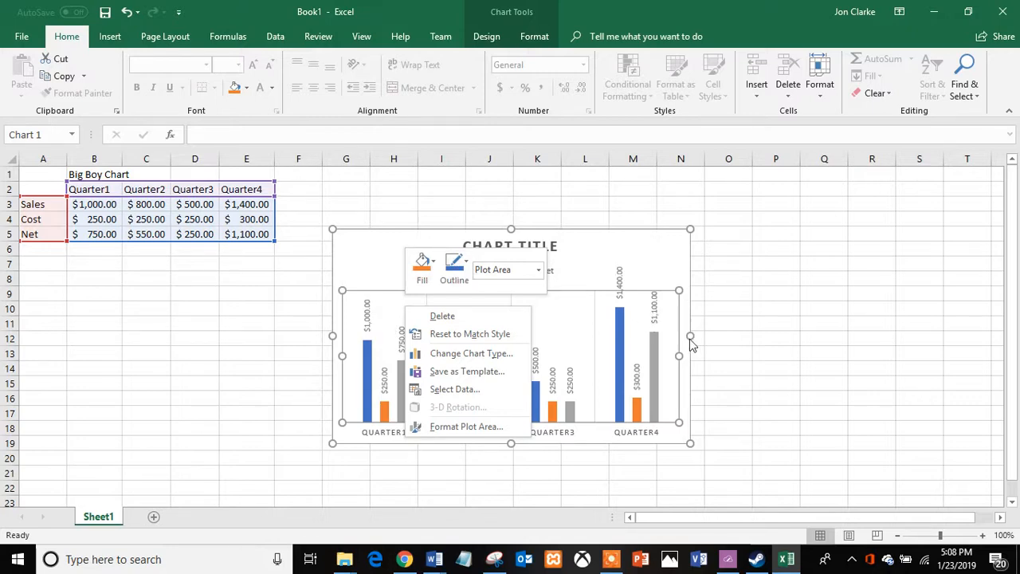
click(666, 262)
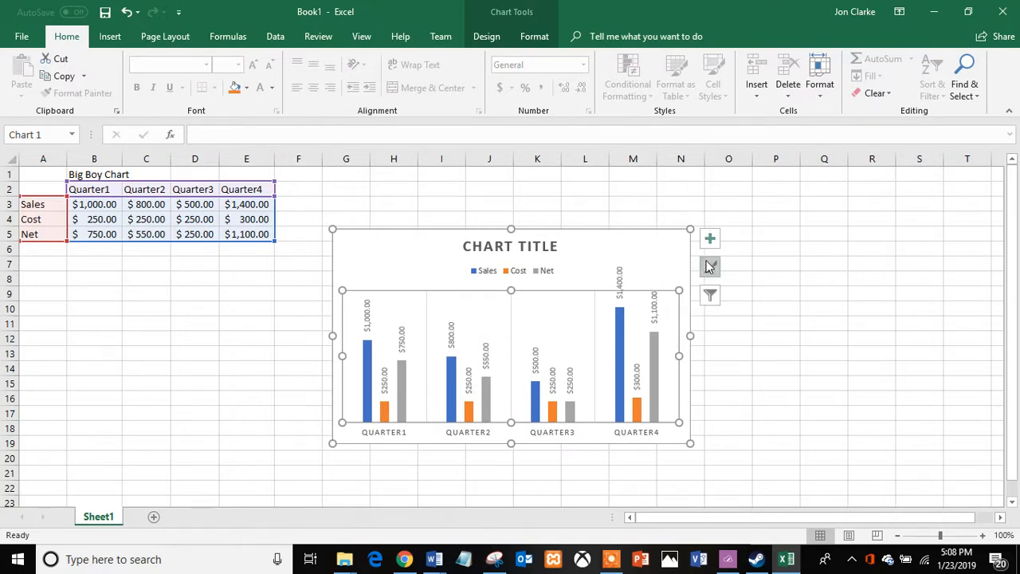
click(712, 295)
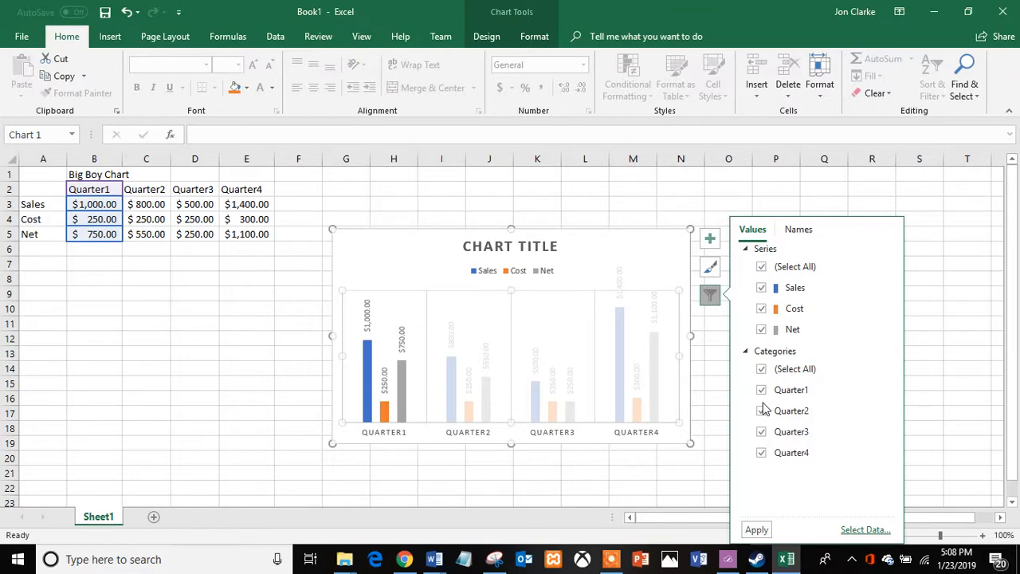
click(802, 228)
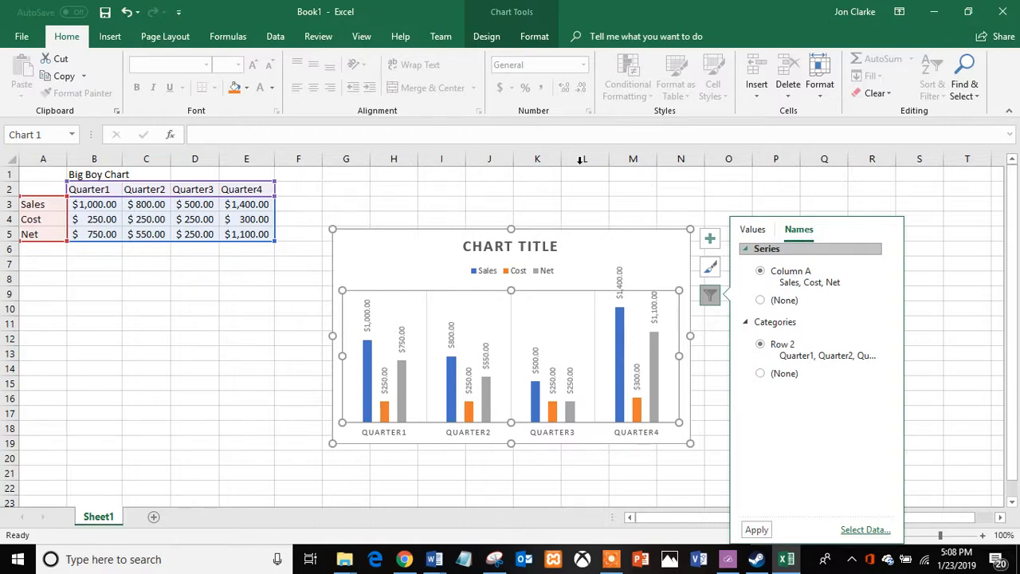
click(551, 199)
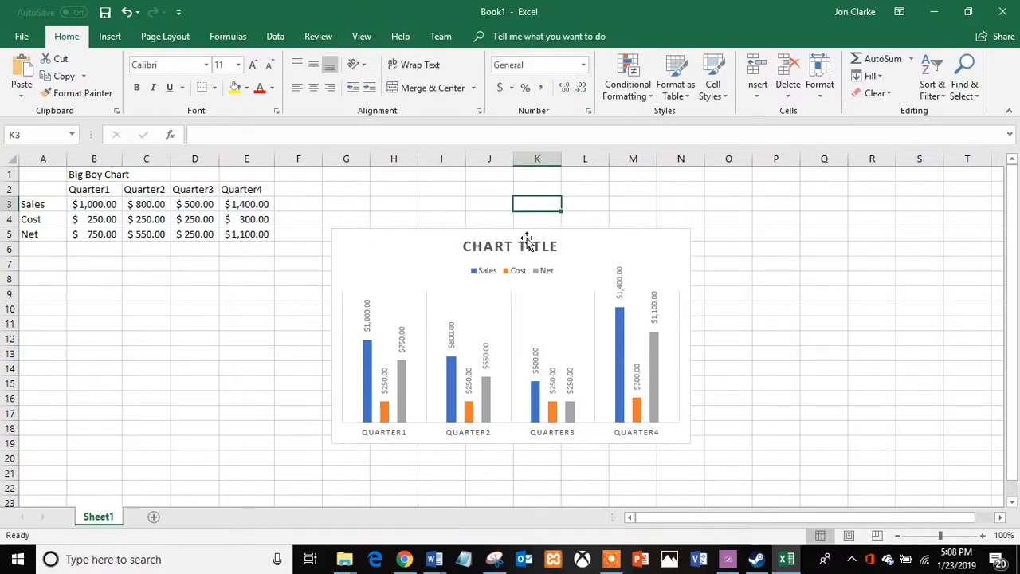
Restore the Excel window down from maximized.
mouse_move(369, 361)
mouse_move(502, 564)
mouse_move(612, 563)
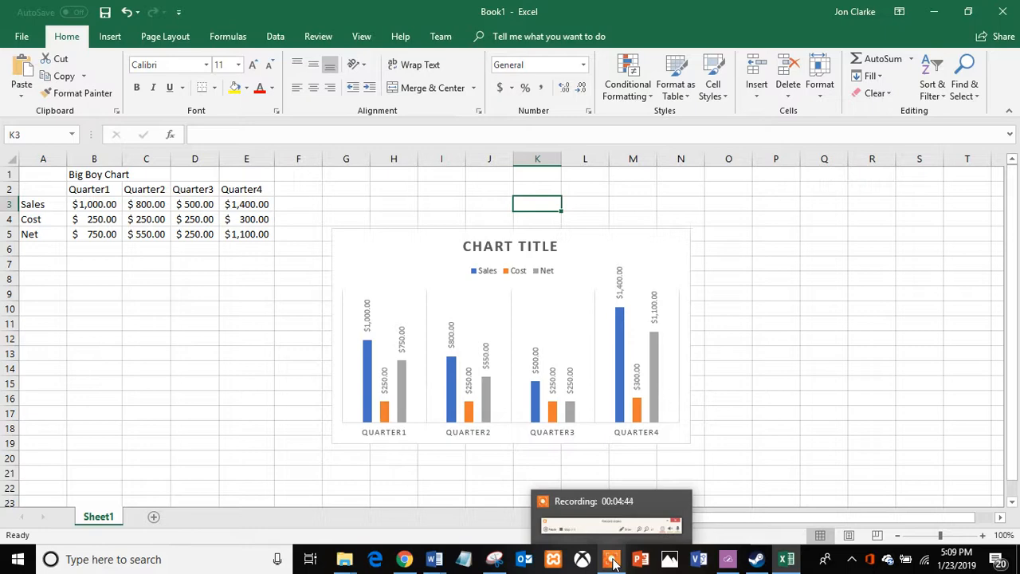
key(super+Down)
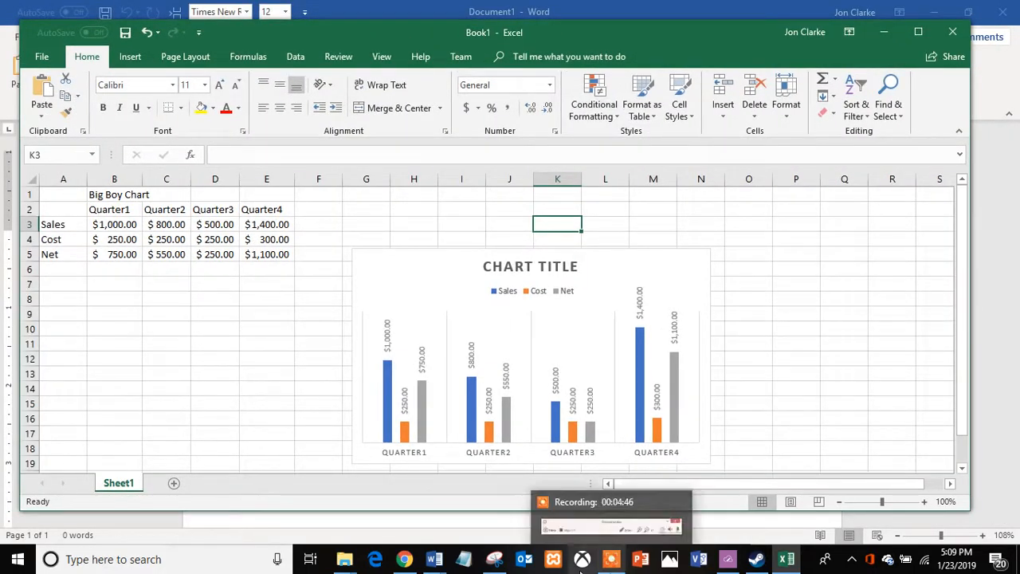